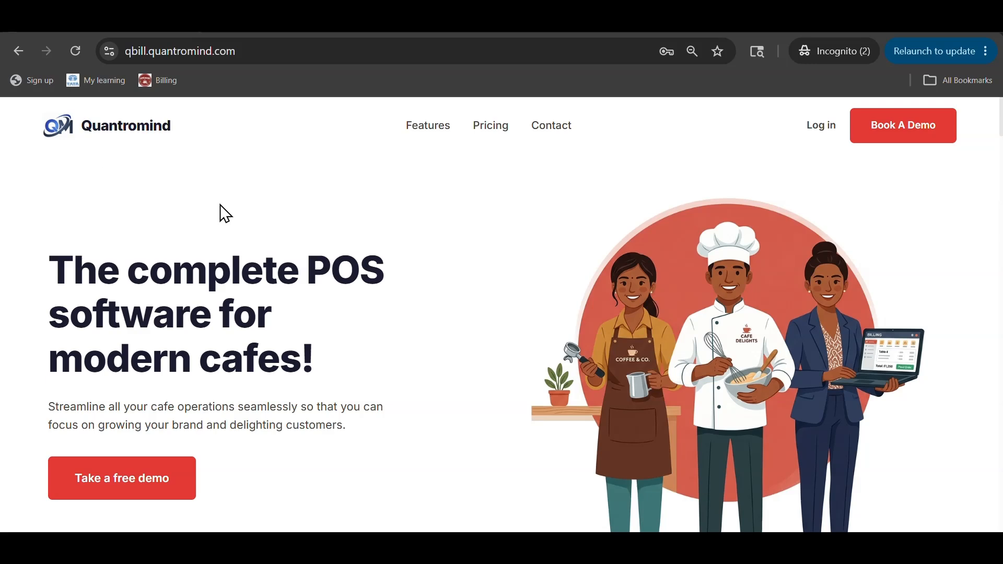
Step: Scroll through the Quantromind POS landing page to review its content
{"action": "scroll", "coordinate": [228, 209], "scroll_direction": "down", "scroll_amount": 2}
{"action": "scroll", "coordinate": [309, 250], "scroll_direction": "down", "scroll_amount": 4}
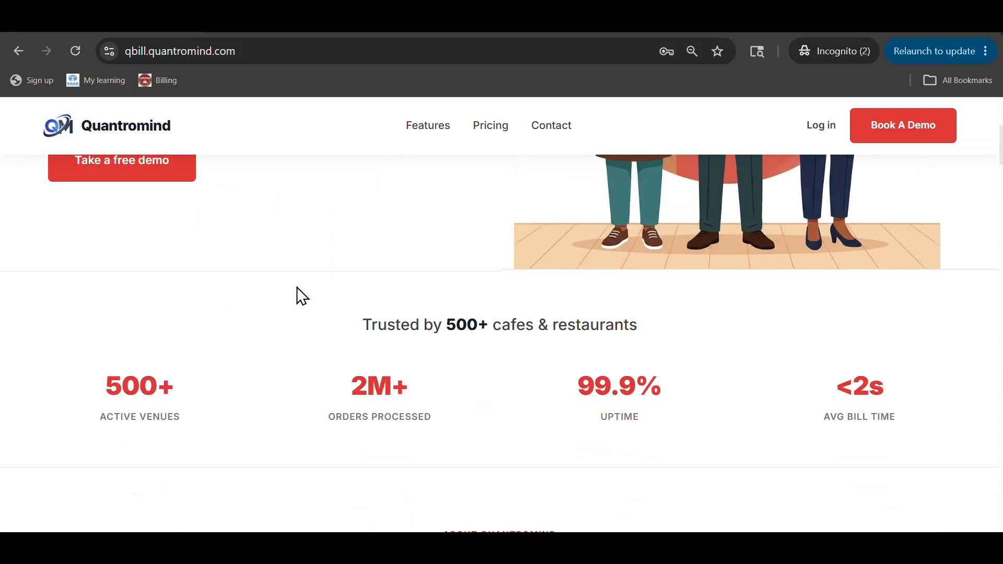
{"action": "scroll", "coordinate": [296, 289], "scroll_direction": "down", "scroll_amount": 2}
{"action": "scroll", "coordinate": [298, 291], "scroll_direction": "down", "scroll_amount": 4}
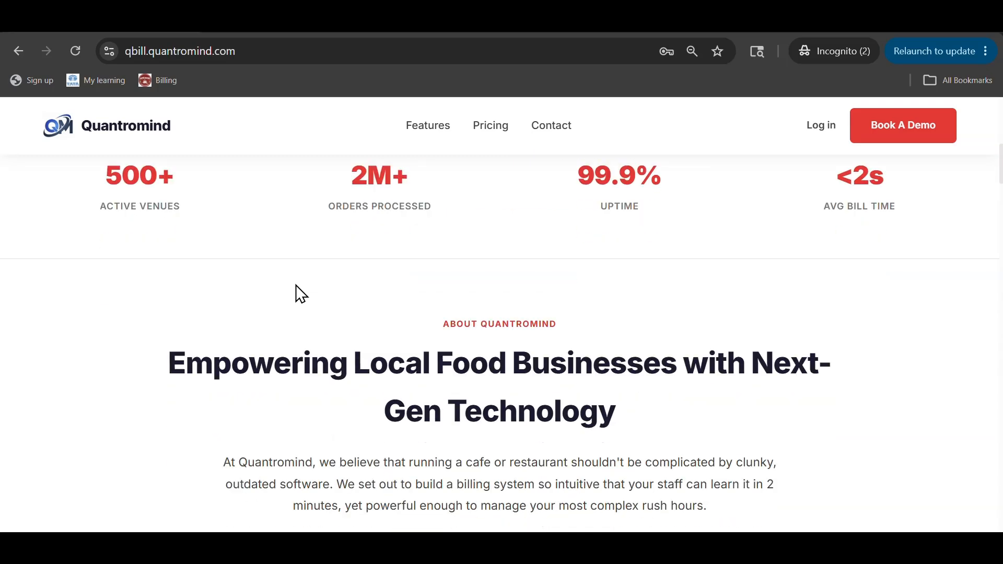
{"action": "scroll", "coordinate": [187, 354], "scroll_direction": "down", "scroll_amount": 6}
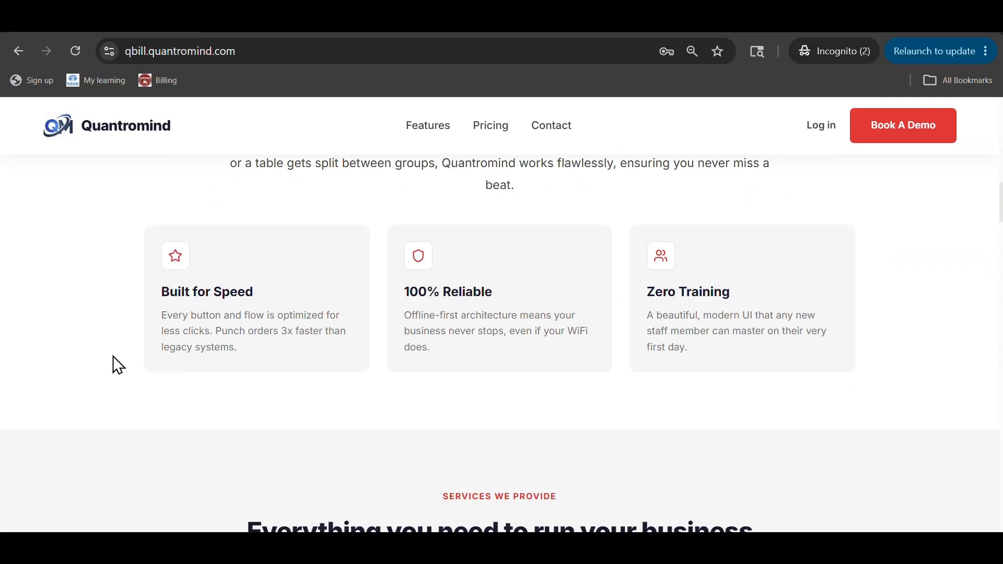
{"action": "scroll", "coordinate": [89, 381], "scroll_direction": "down", "scroll_amount": 6}
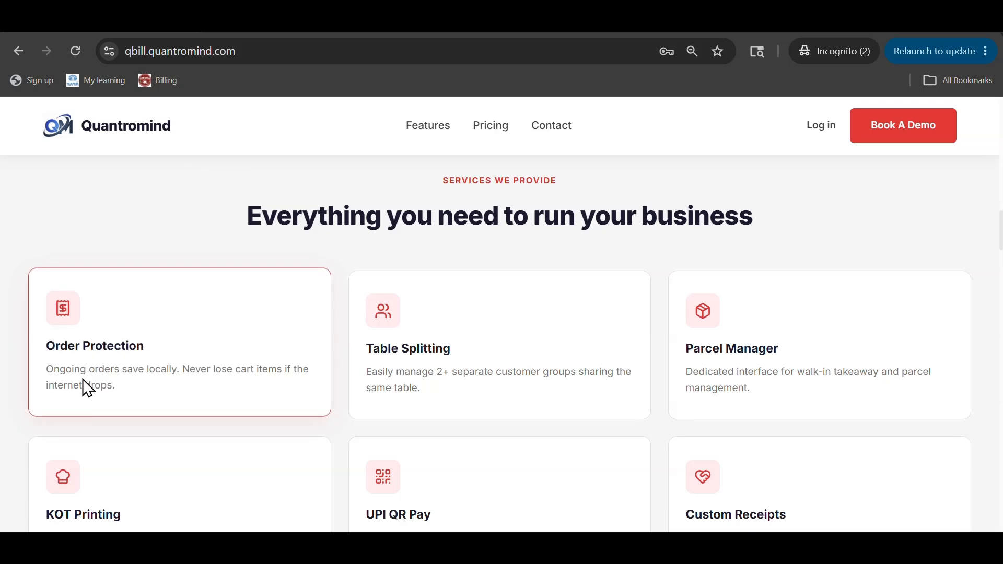
{"action": "scroll", "coordinate": [17, 389], "scroll_direction": "down", "scroll_amount": 4}
{"action": "scroll", "coordinate": [14, 387], "scroll_direction": "up", "scroll_amount": 2}
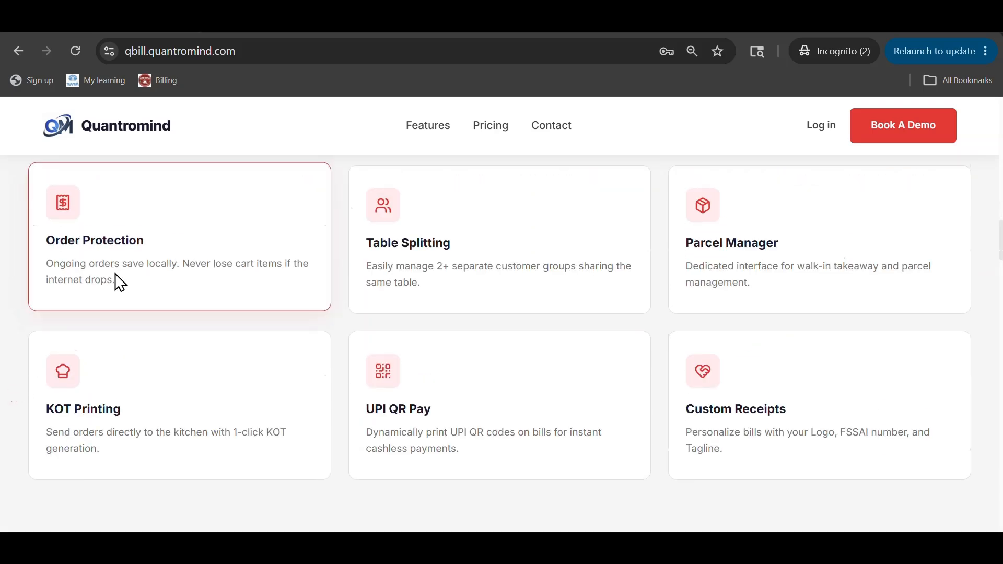
{"action": "scroll", "coordinate": [389, 419], "scroll_direction": "down", "scroll_amount": 9}
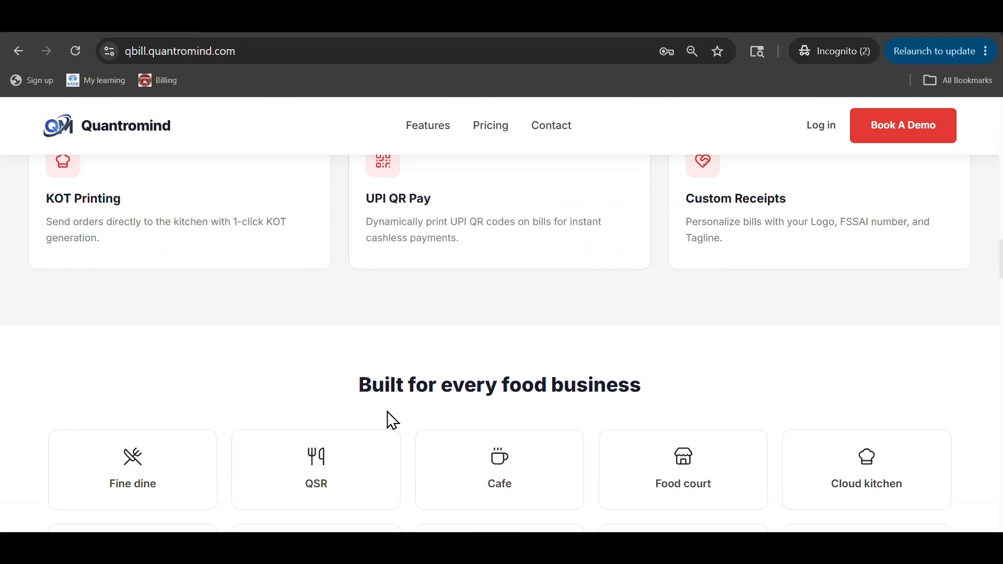
{"action": "scroll", "coordinate": [167, 400], "scroll_direction": "down", "scroll_amount": 10}
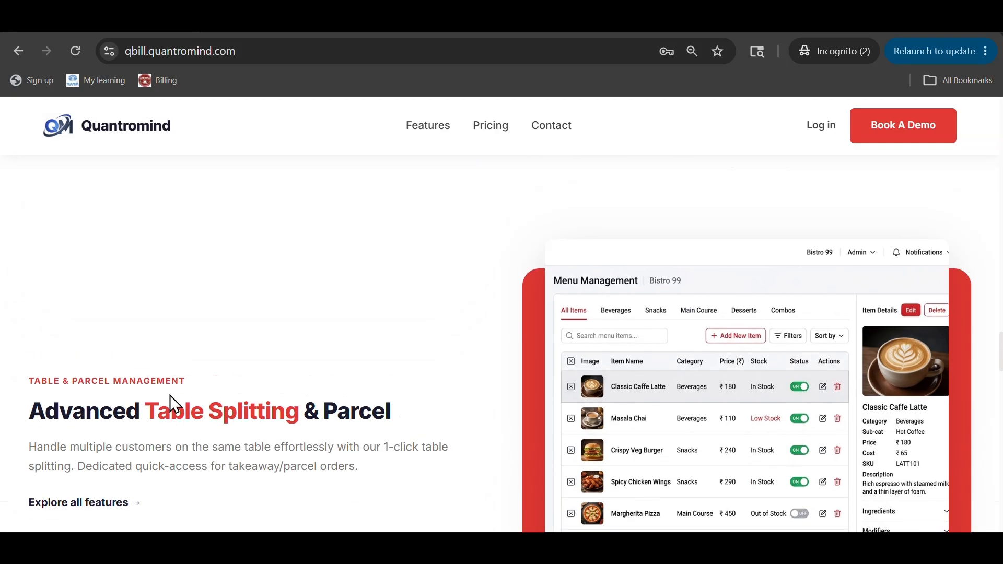
{"action": "scroll", "coordinate": [168, 398], "scroll_direction": "up", "scroll_amount": 20}
{"action": "scroll", "coordinate": [170, 397], "scroll_direction": "up", "scroll_amount": 10}
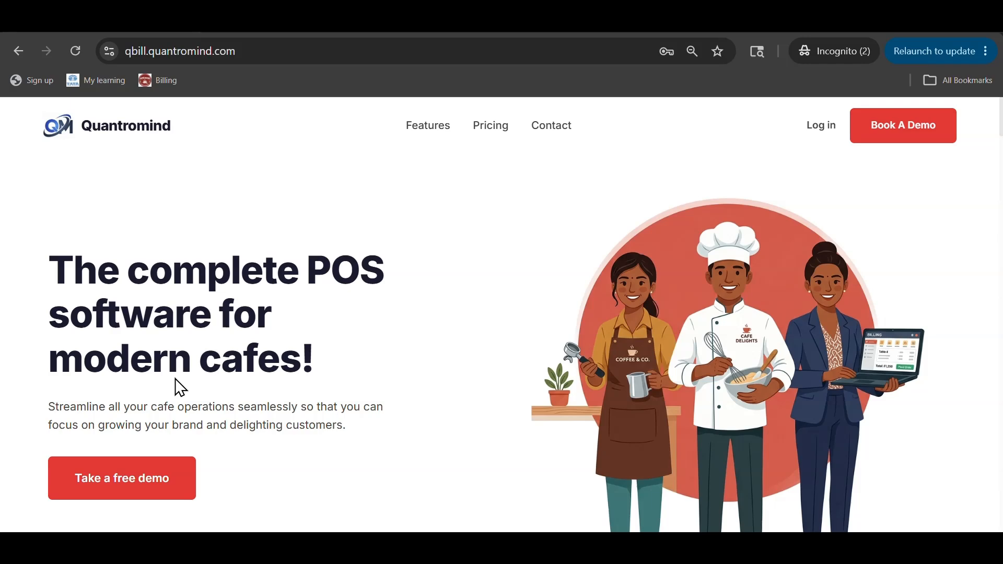
Step: Sign in with the account email and password to reach the Billing screen
{"action": "left_click", "coordinate": [821, 126]}
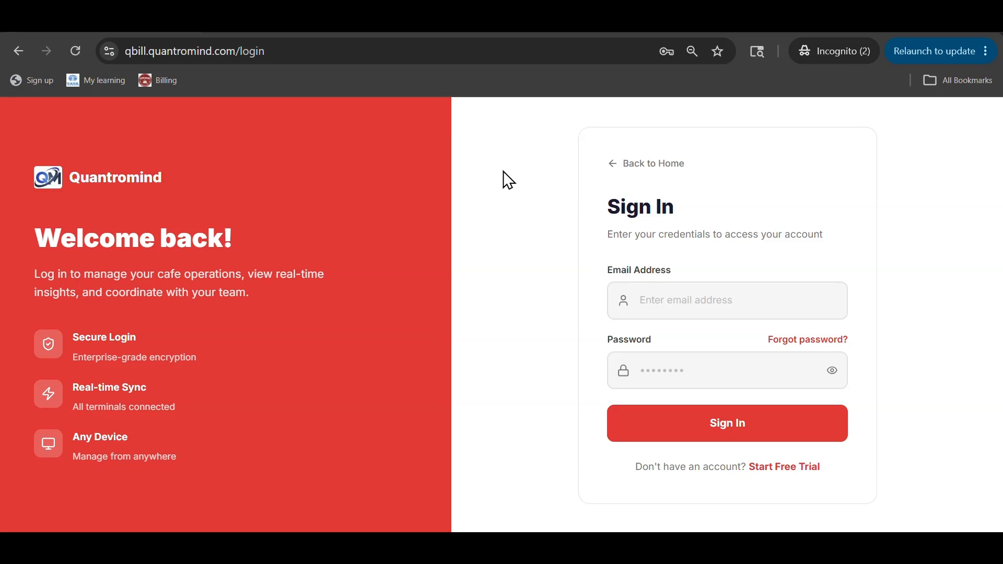
{"action": "key", "text": "Tab"}
{"action": "key", "text": "Tab"}
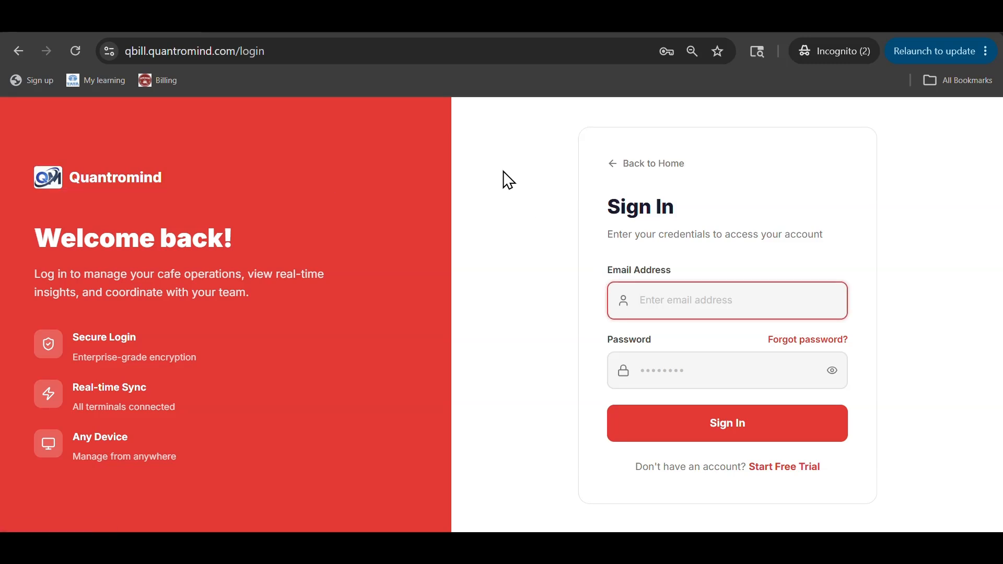
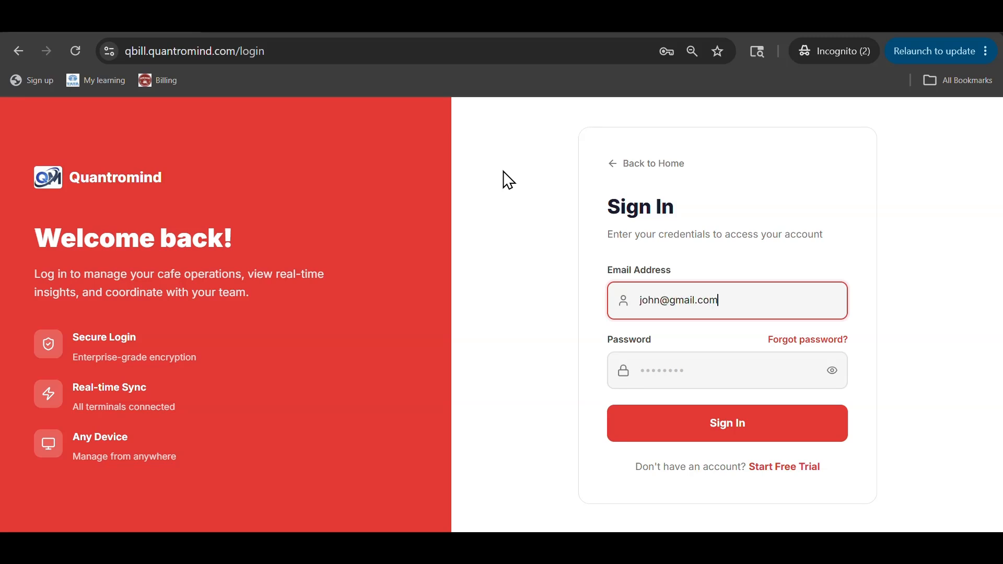
{"action": "key", "text": "Tab"}
{"action": "key", "text": "Tab"}
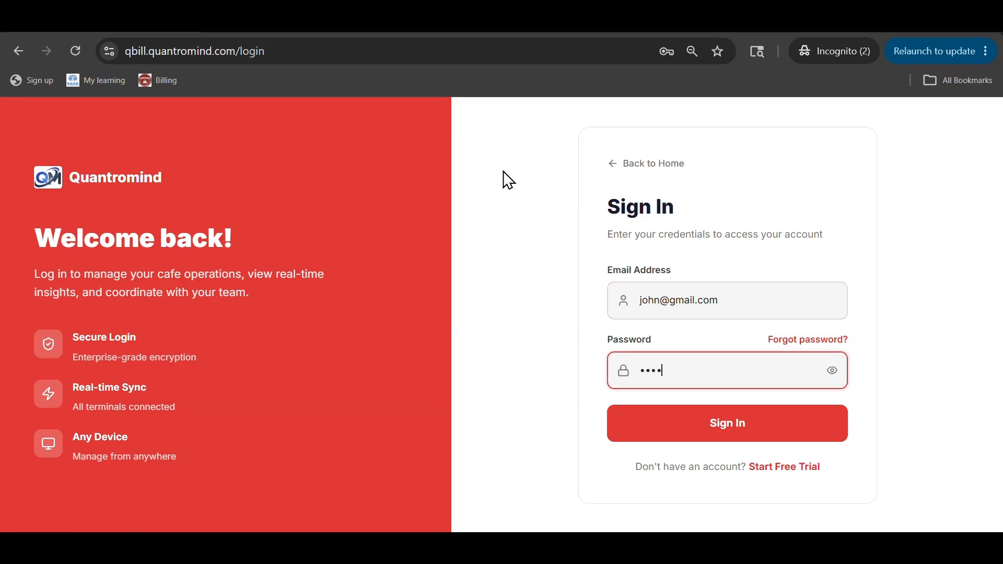
{"action": "key", "text": "Return"}
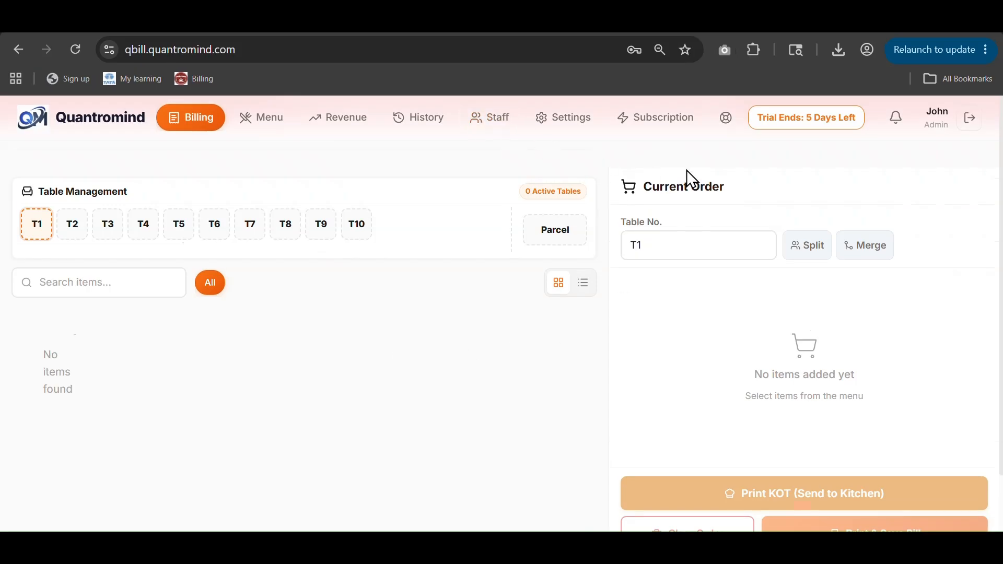
Step: Highlight the trial-days-remaining notice, then go to the empty Menu Manager page
{"action": "left_click_drag", "start_coordinate": [763, 122], "coordinate": [863, 118]}
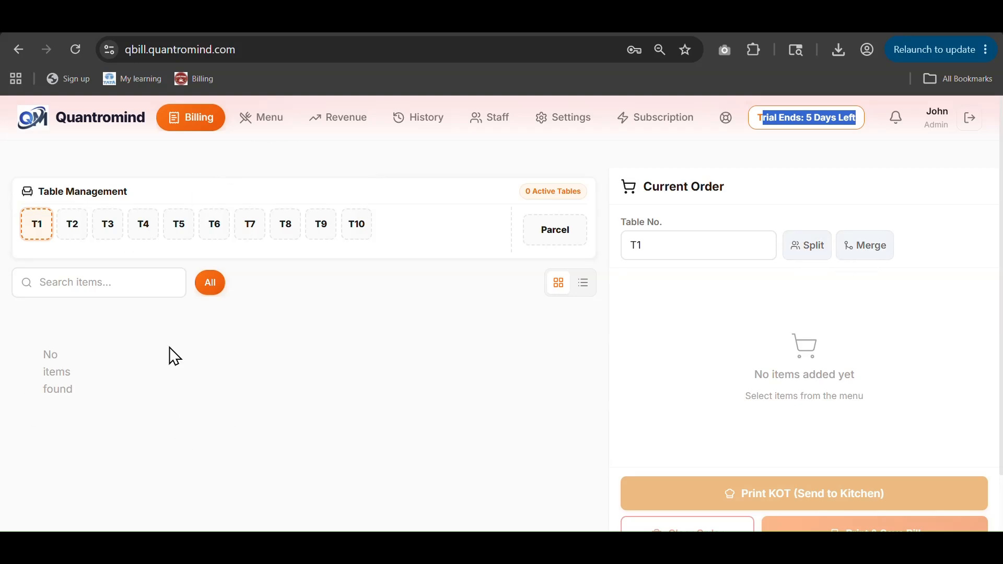
{"action": "left_click", "coordinate": [245, 127]}
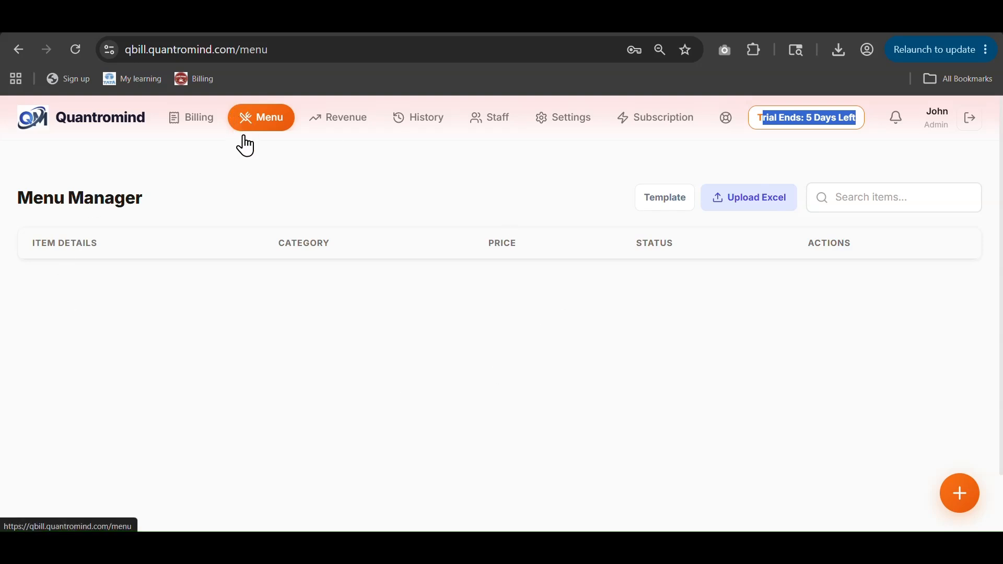
Step: Download the Excel menu template and upload Menu_Template (1), adding Espresso and Bun Maska
{"action": "left_click", "coordinate": [328, 289]}
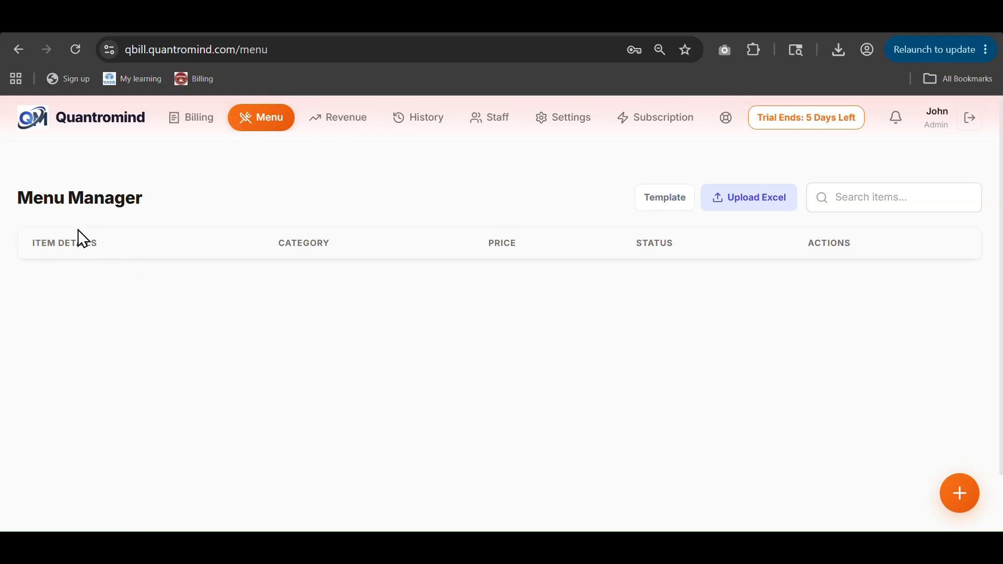
{"action": "left_click", "coordinate": [668, 213]}
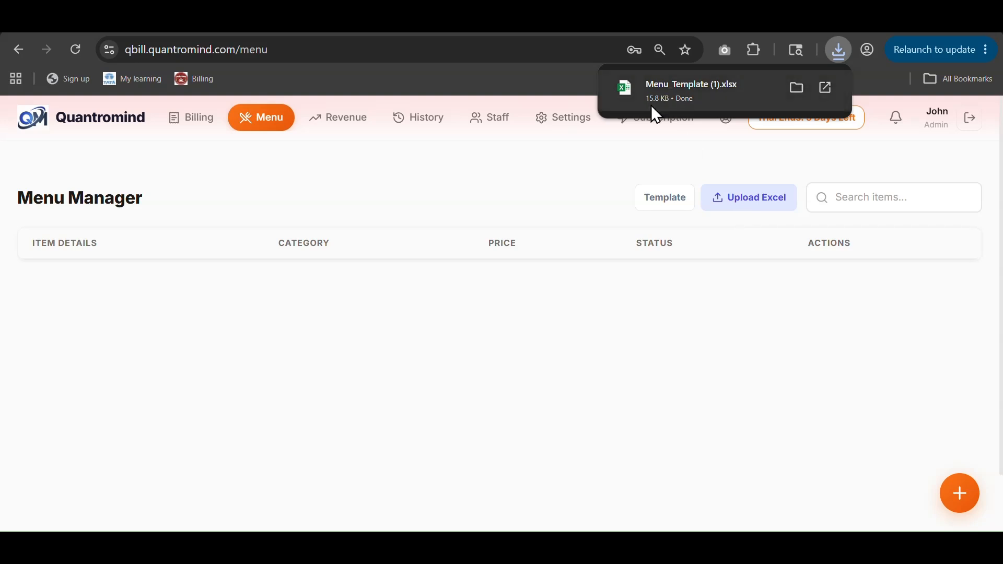
{"action": "left_click", "coordinate": [743, 211]}
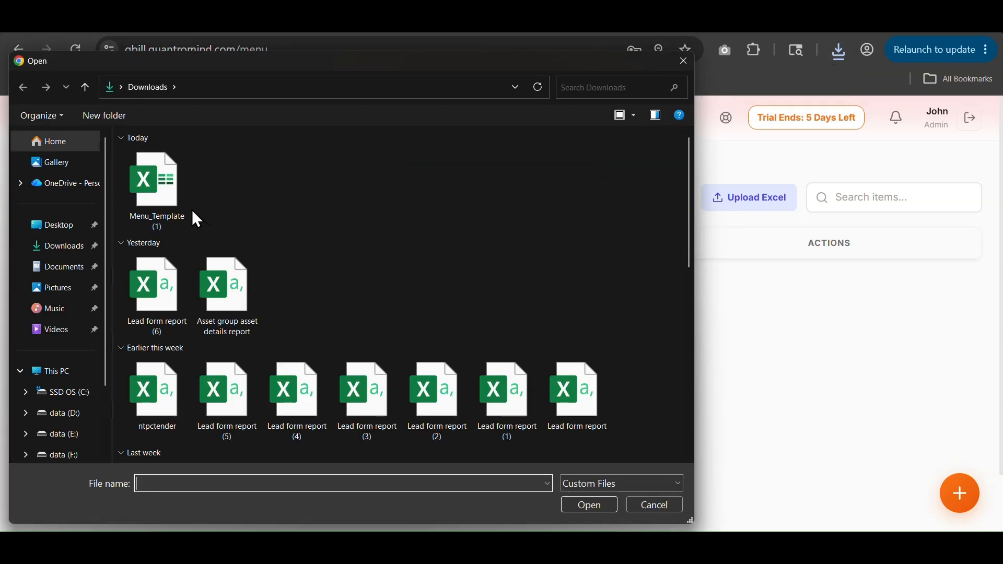
{"action": "left_click", "coordinate": [189, 213]}
{"action": "left_click", "coordinate": [578, 505]}
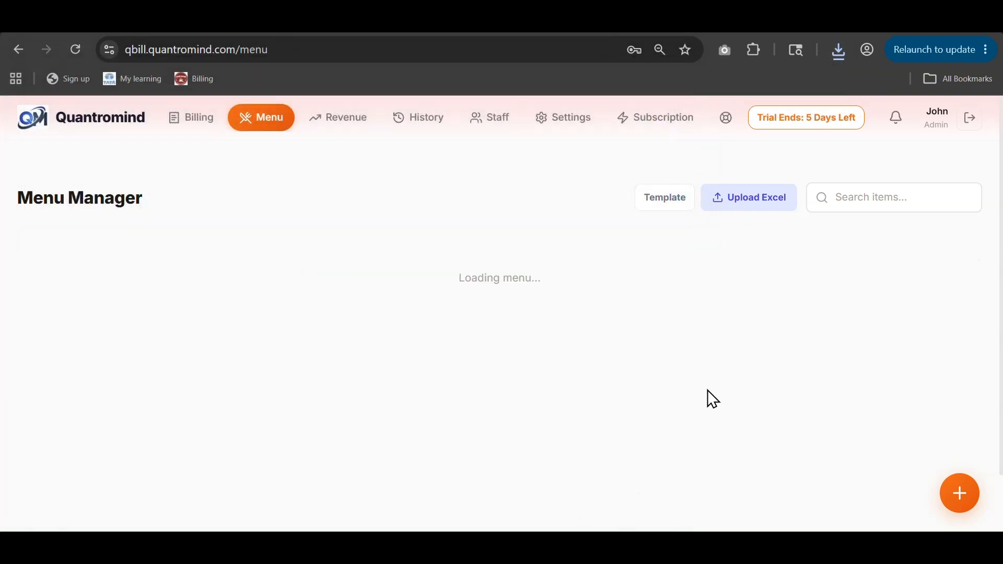
{"action": "left_click", "coordinate": [636, 151]}
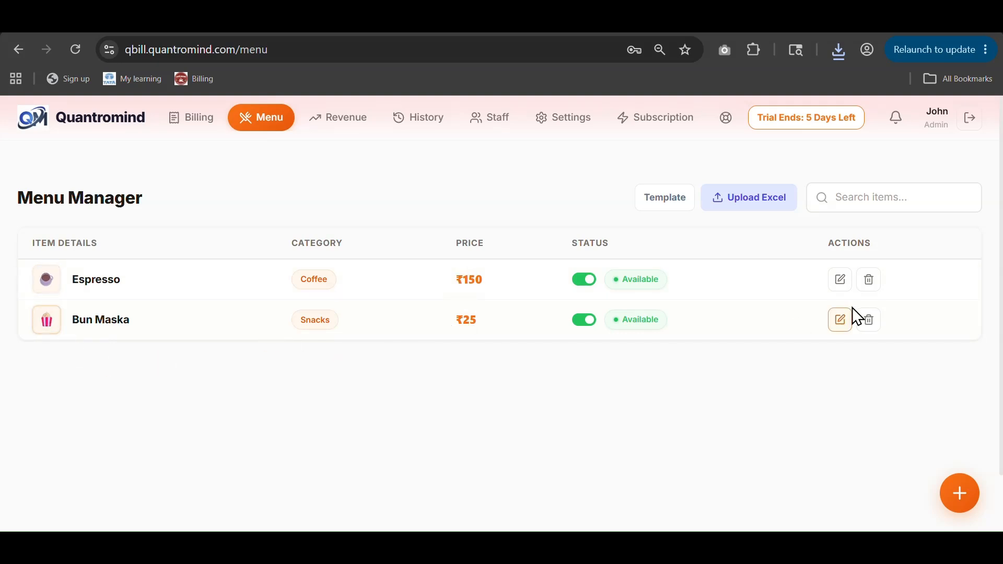
Step: Inspect Espresso's edit dialog without changes and return to Billing
{"action": "left_click", "coordinate": [843, 285]}
{"action": "scroll", "coordinate": [454, 351], "scroll_direction": "down", "scroll_amount": 5}
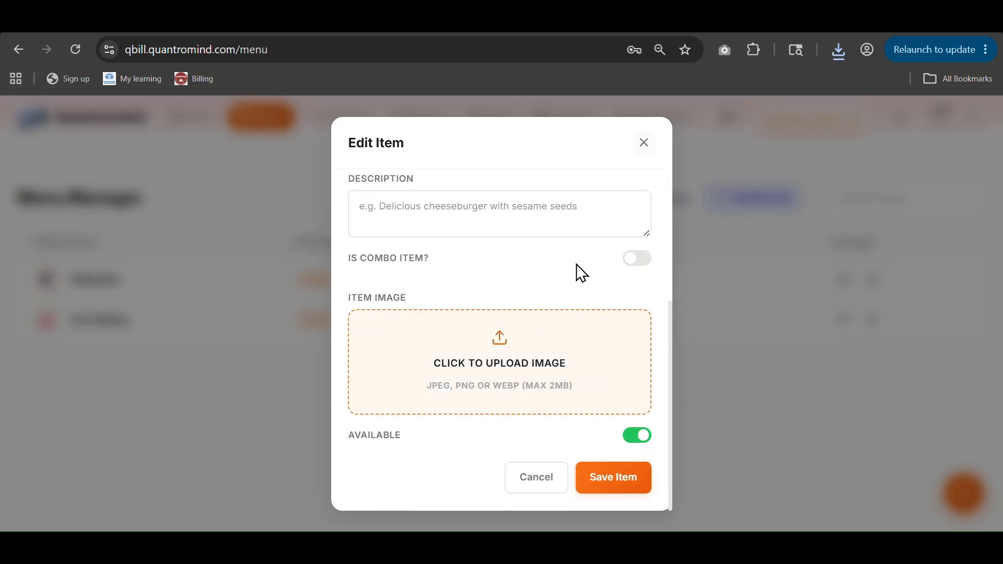
{"action": "left_click", "coordinate": [644, 144]}
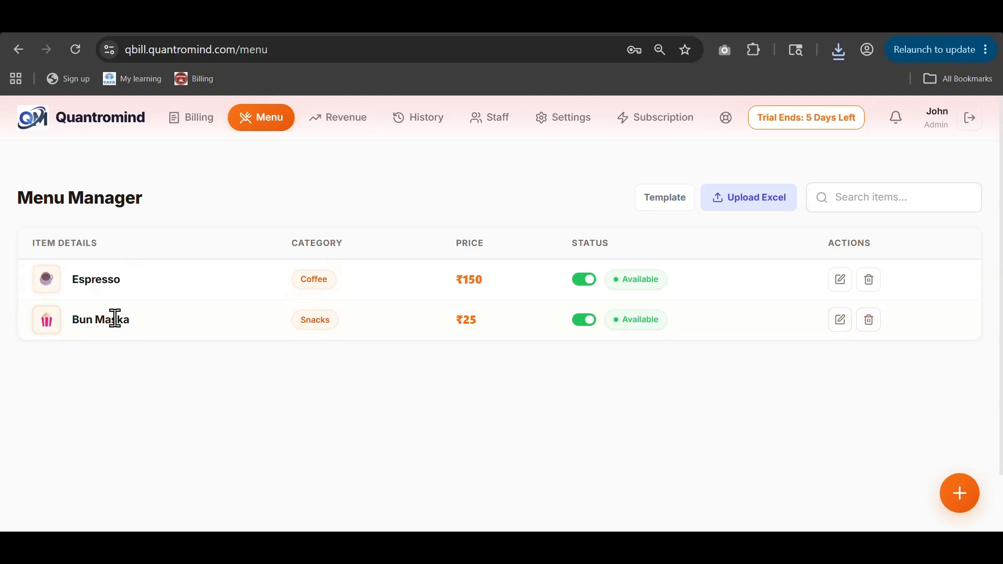
{"action": "left_click", "coordinate": [183, 130]}
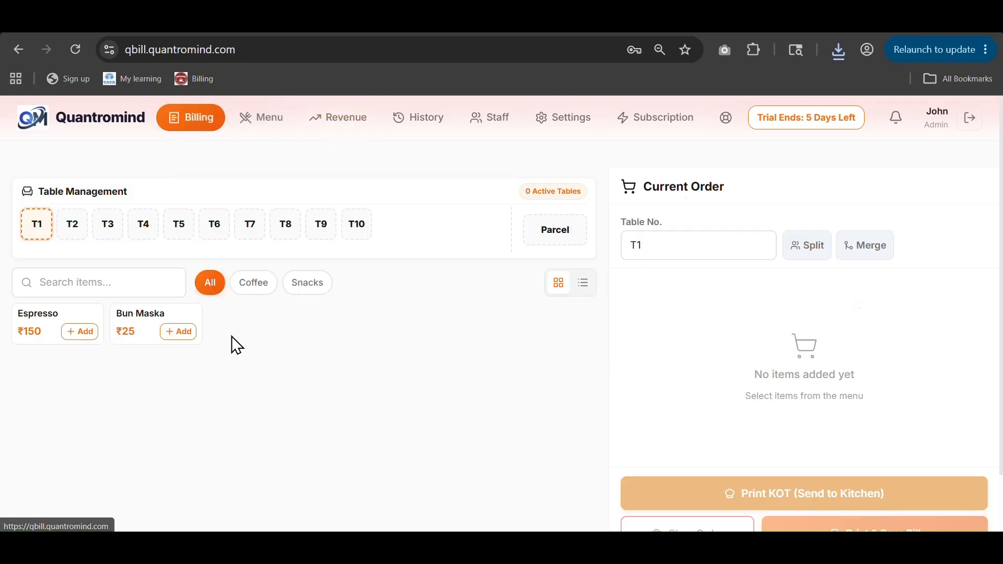
Step: Start table T3's order with one Espresso
{"action": "left_click", "coordinate": [255, 125]}
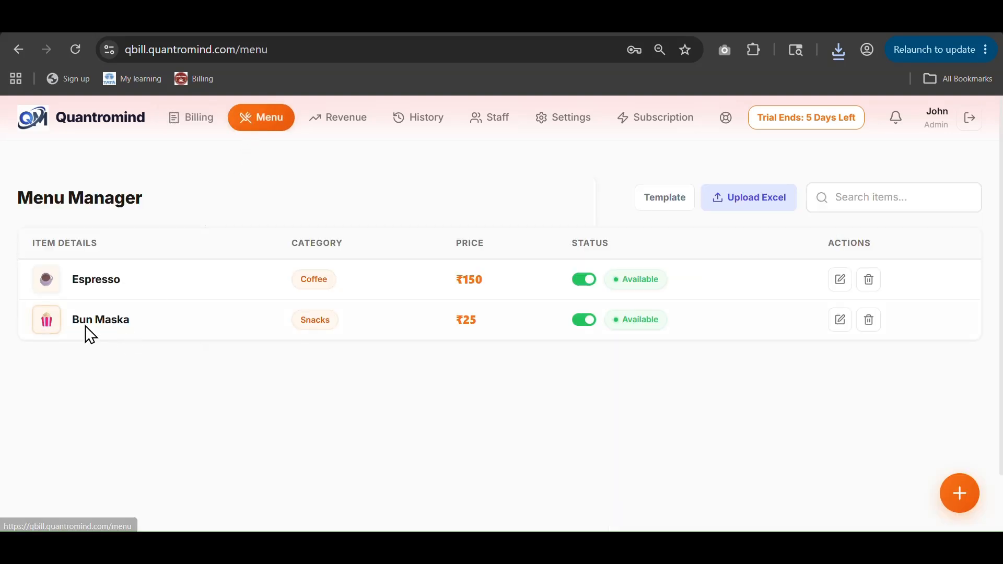
{"action": "left_click", "coordinate": [176, 130]}
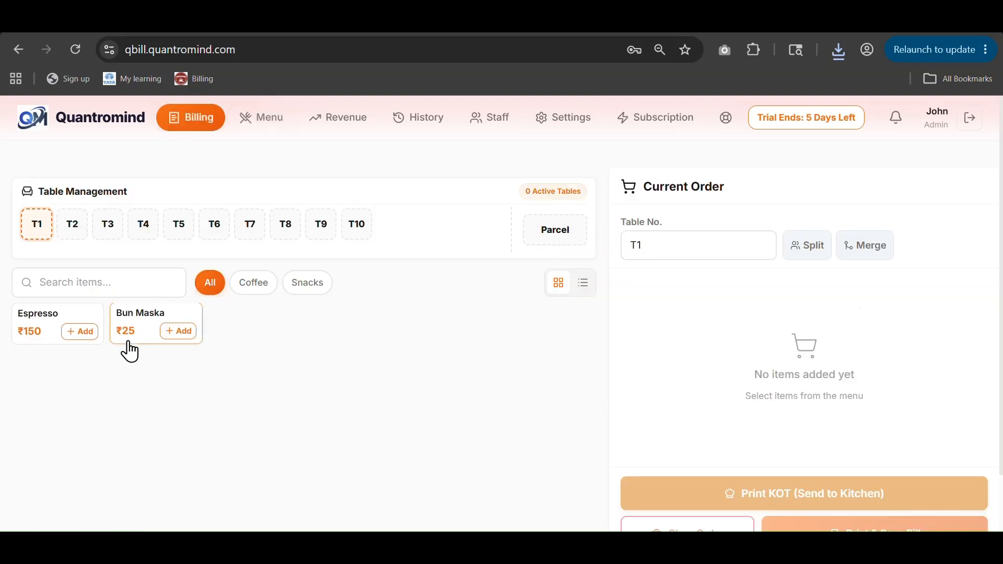
{"action": "left_click", "coordinate": [111, 237]}
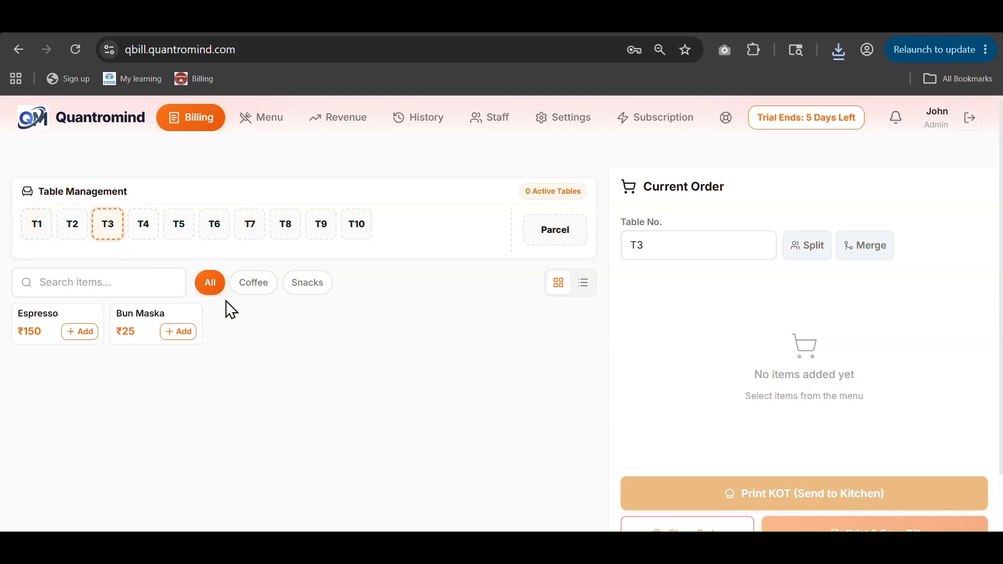
{"action": "left_click", "coordinate": [83, 335]}
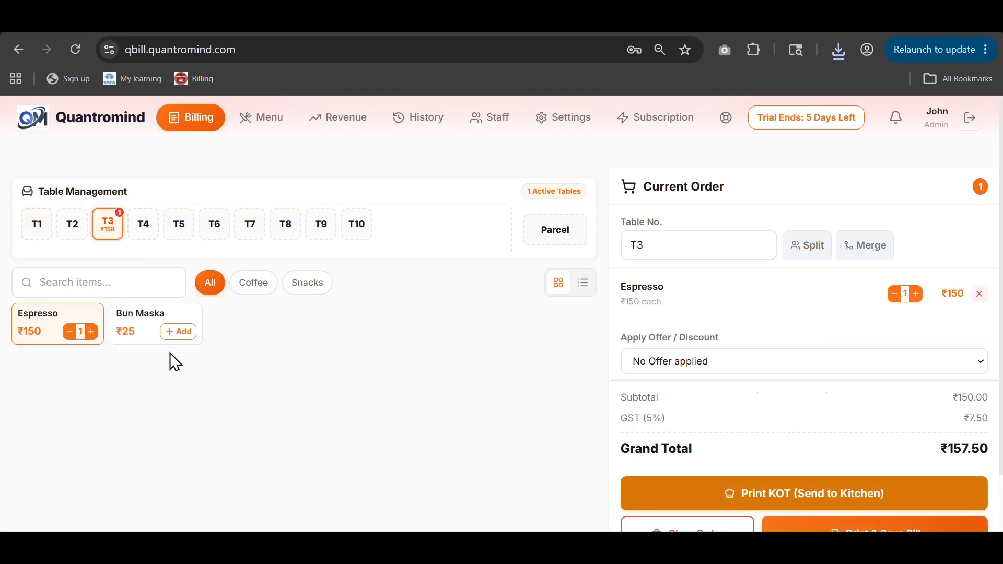
Step: Give table T5 two Bun Maska and one Espresso, then switch back to T3
{"action": "left_click", "coordinate": [179, 229]}
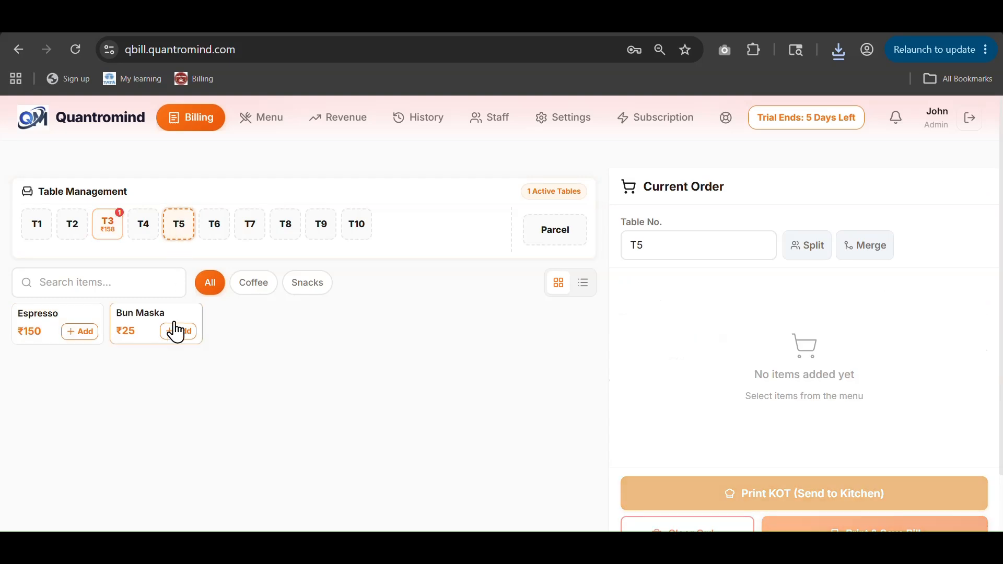
{"action": "left_click", "coordinate": [178, 332]}
{"action": "left_click", "coordinate": [191, 333]}
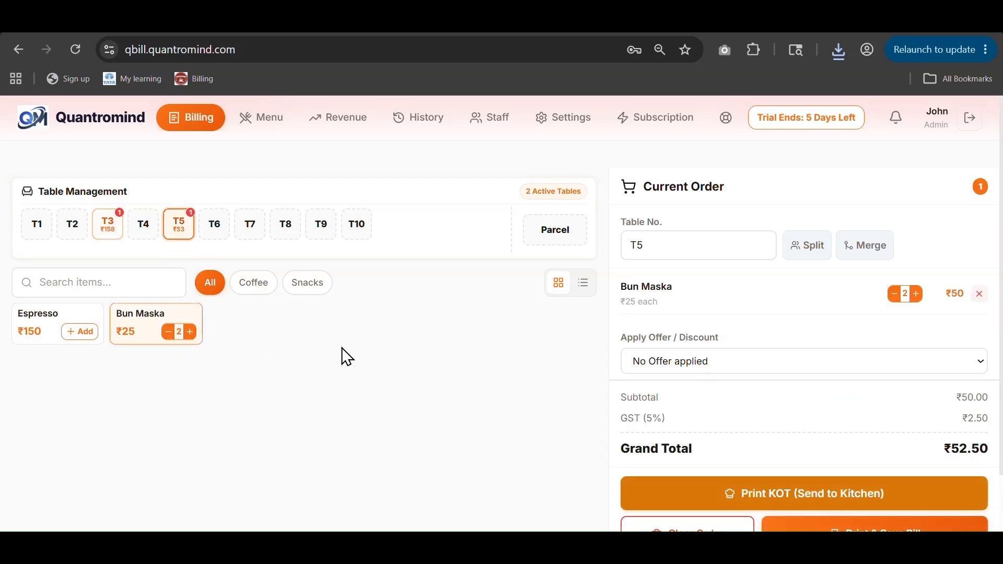
{"action": "left_click", "coordinate": [79, 335]}
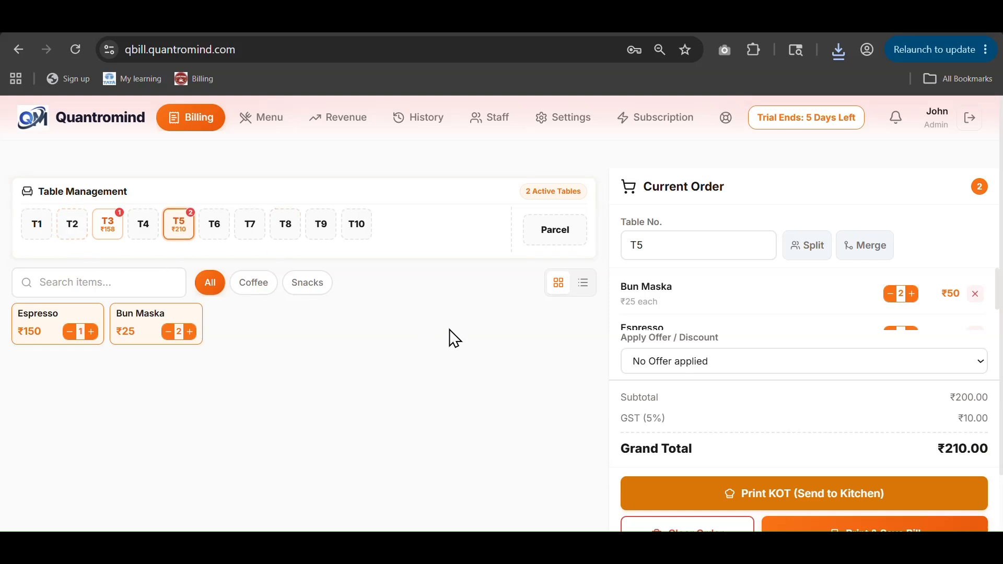
{"action": "left_click", "coordinate": [109, 242]}
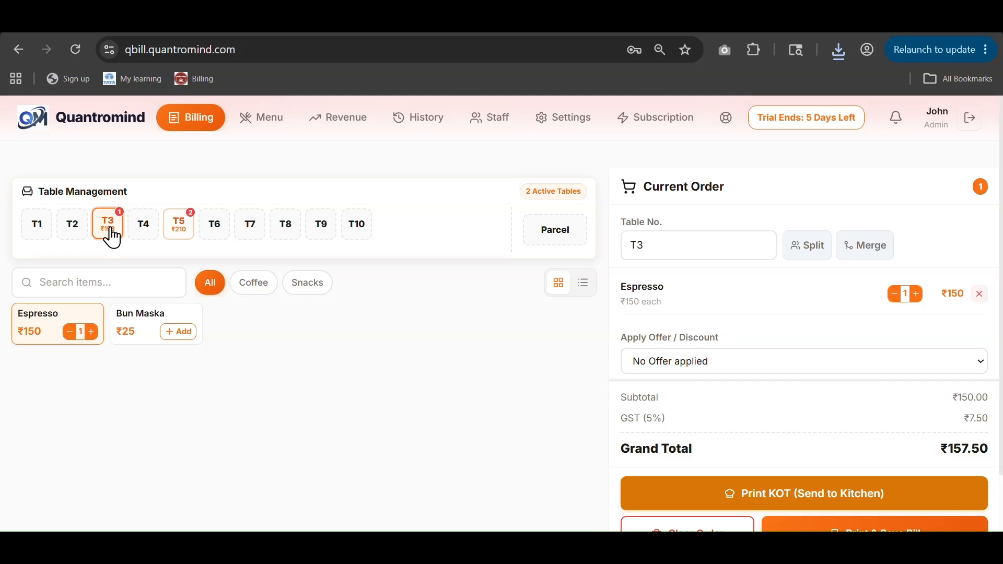
{"action": "scroll", "coordinate": [806, 329], "scroll_direction": "down", "scroll_amount": 1}
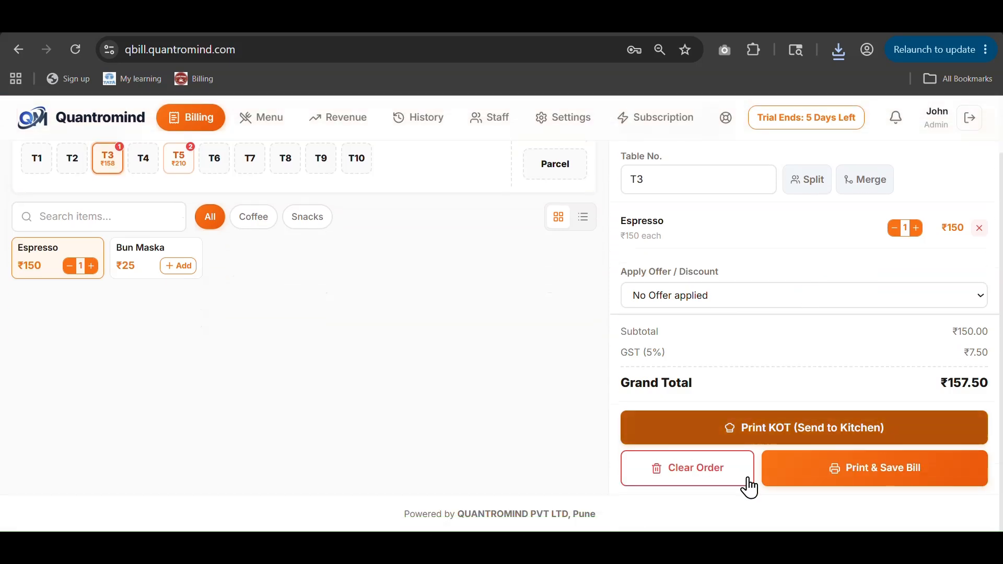
Step: Issue T3's kitchen ticket and save its ₹157.50 bill, cancelling both print previews
{"action": "left_click", "coordinate": [815, 438]}
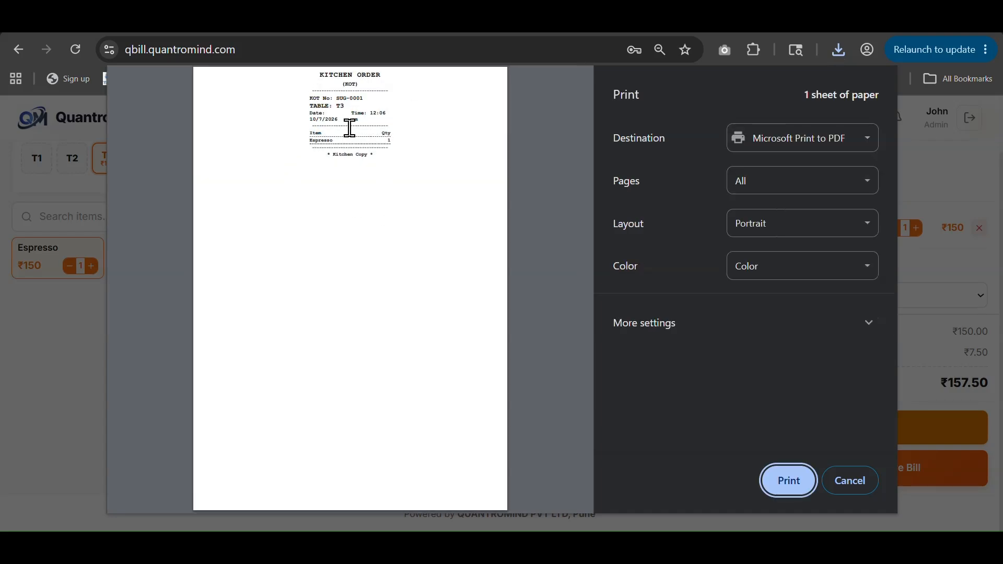
{"action": "left_click", "coordinate": [862, 494]}
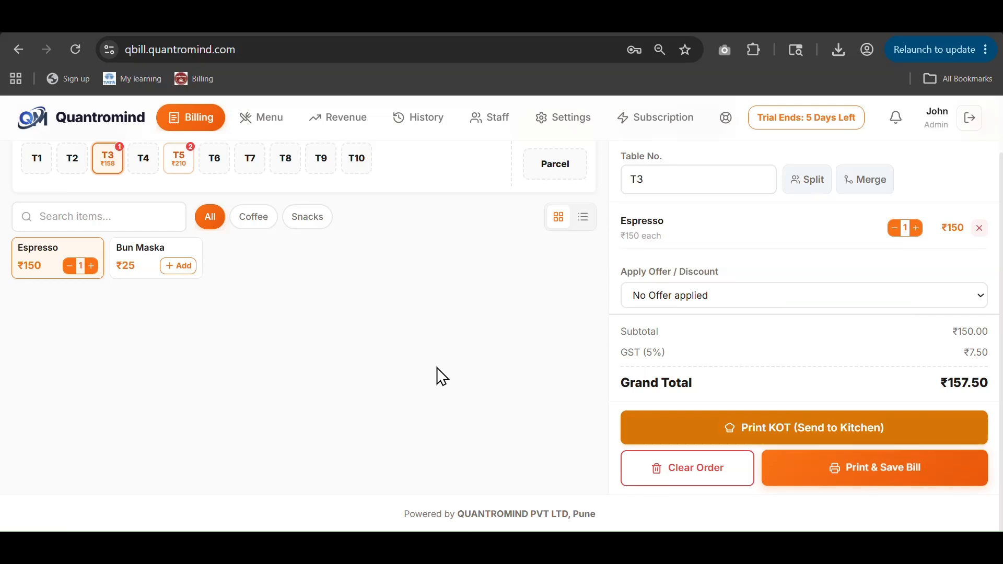
{"action": "left_click", "coordinate": [841, 469]}
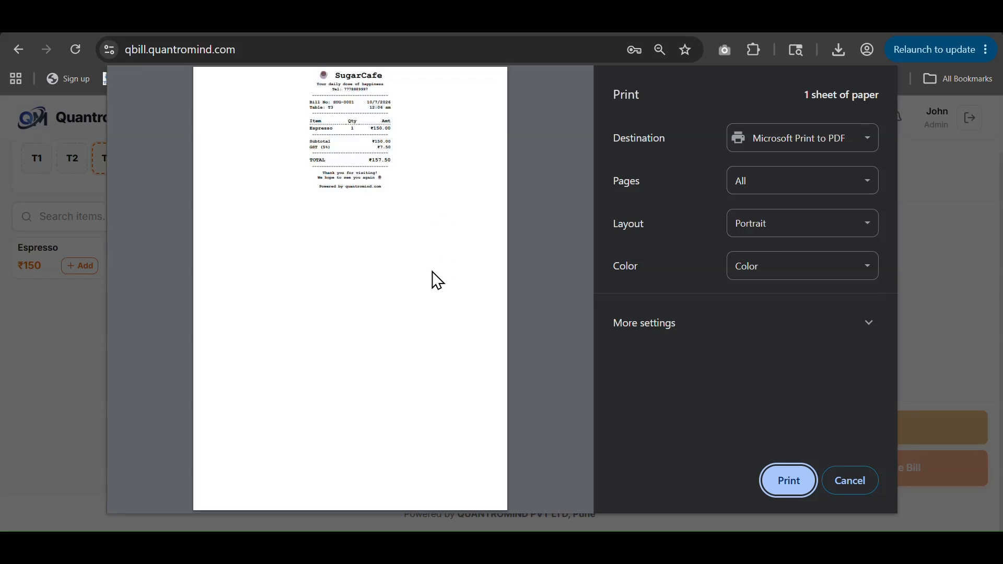
{"action": "left_click", "coordinate": [839, 483]}
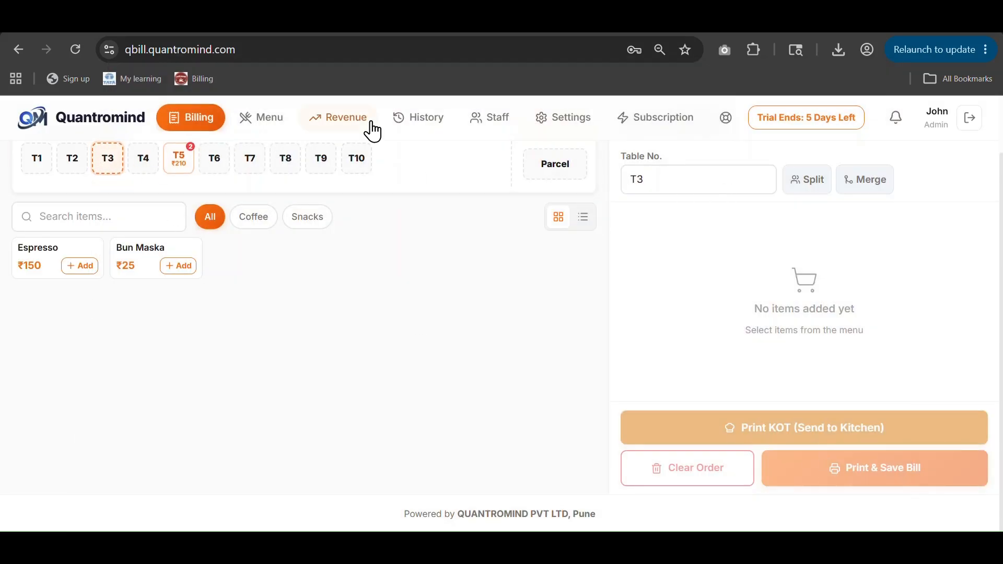
Step: Open bill history and highlight the T3 bill's ₹7.50 GST and ₹157.50 total
{"action": "left_click", "coordinate": [401, 124]}
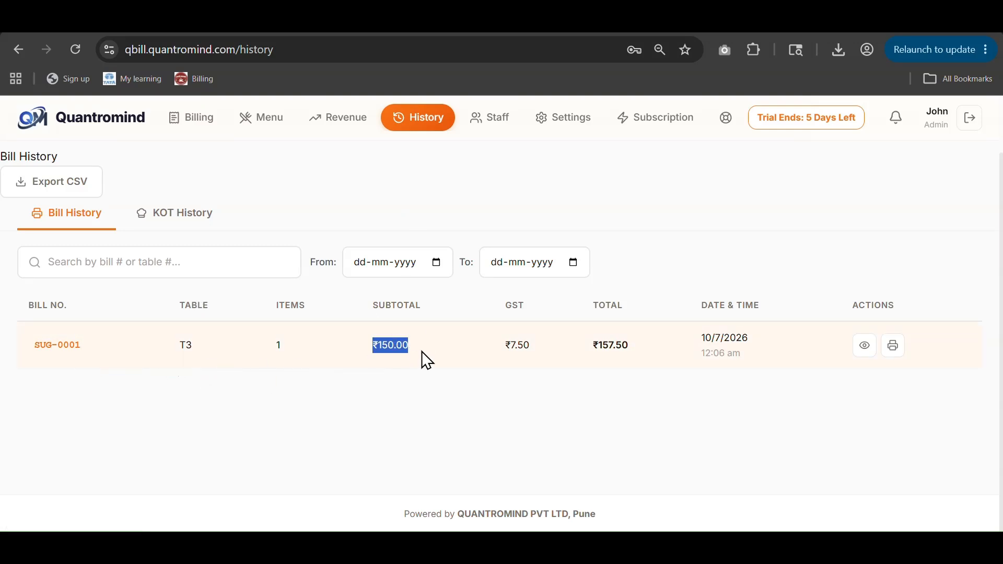
{"action": "left_click_drag", "start_coordinate": [517, 349], "coordinate": [552, 360]}
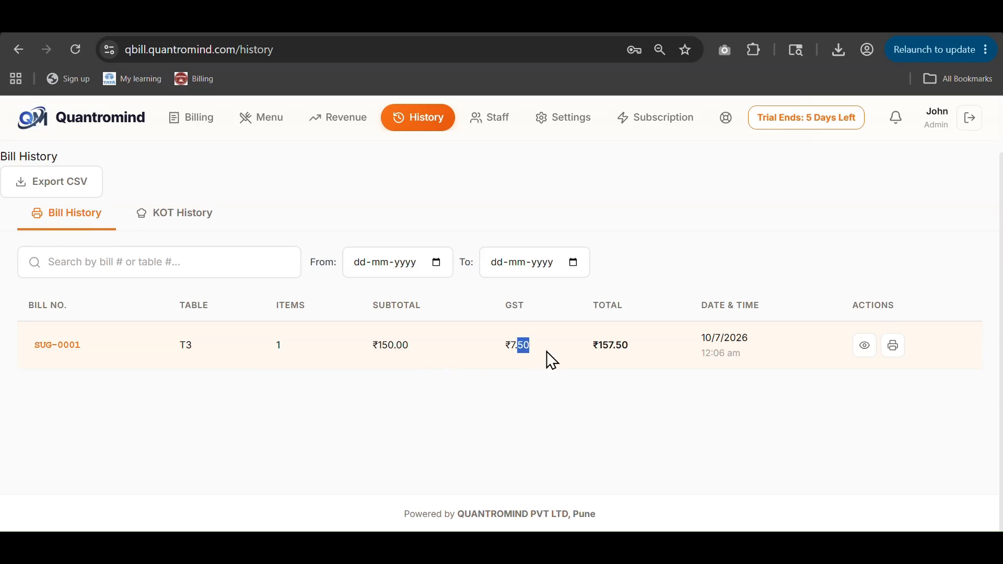
{"action": "triple_click", "coordinate": [611, 347]}
{"action": "left_click", "coordinate": [665, 412]}
Step: Switch between KOT History and Bill History twice, ending on Bill History
{"action": "left_click", "coordinate": [202, 224]}
{"action": "left_click", "coordinate": [83, 221]}
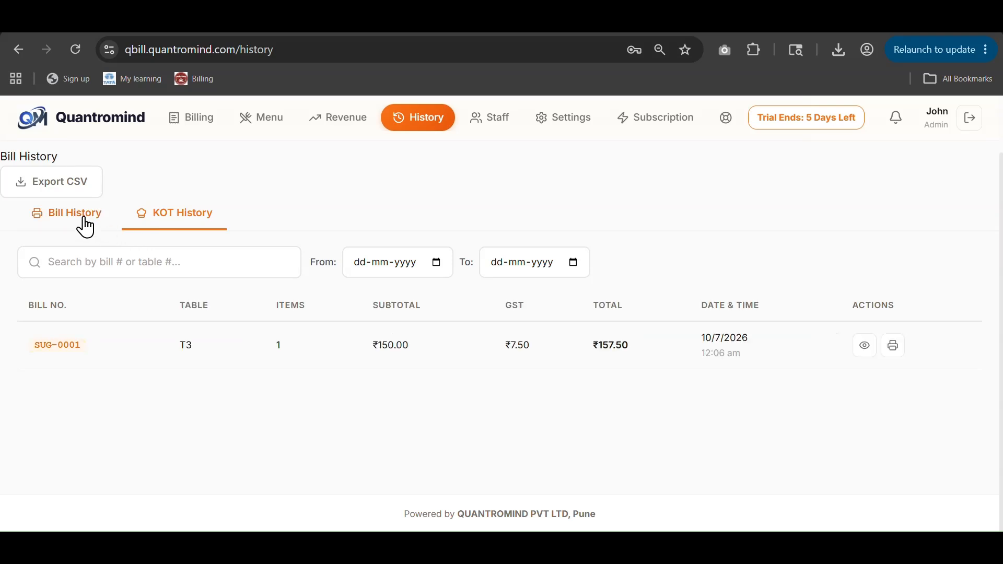
{"action": "left_click", "coordinate": [168, 219]}
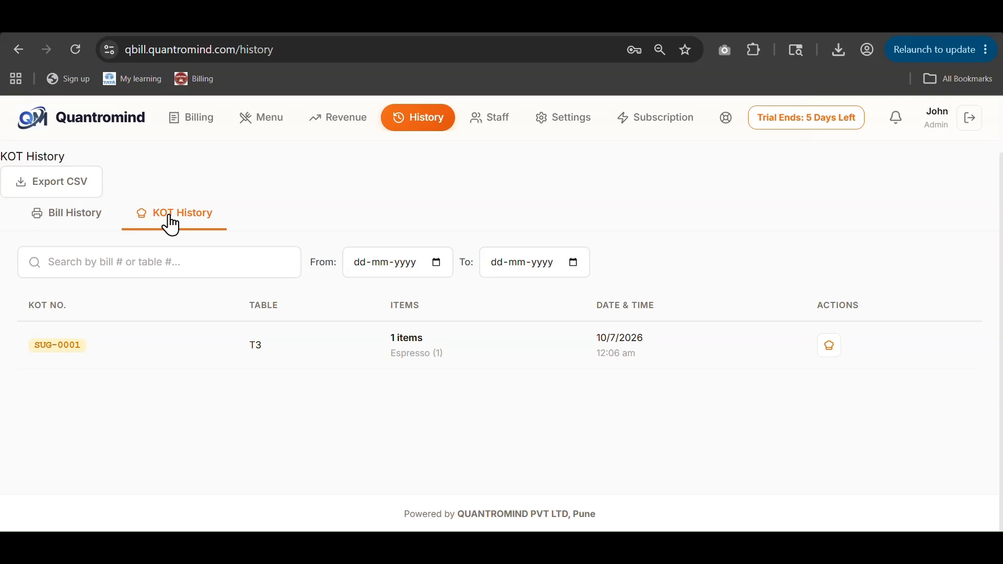
{"action": "left_click", "coordinate": [66, 219]}
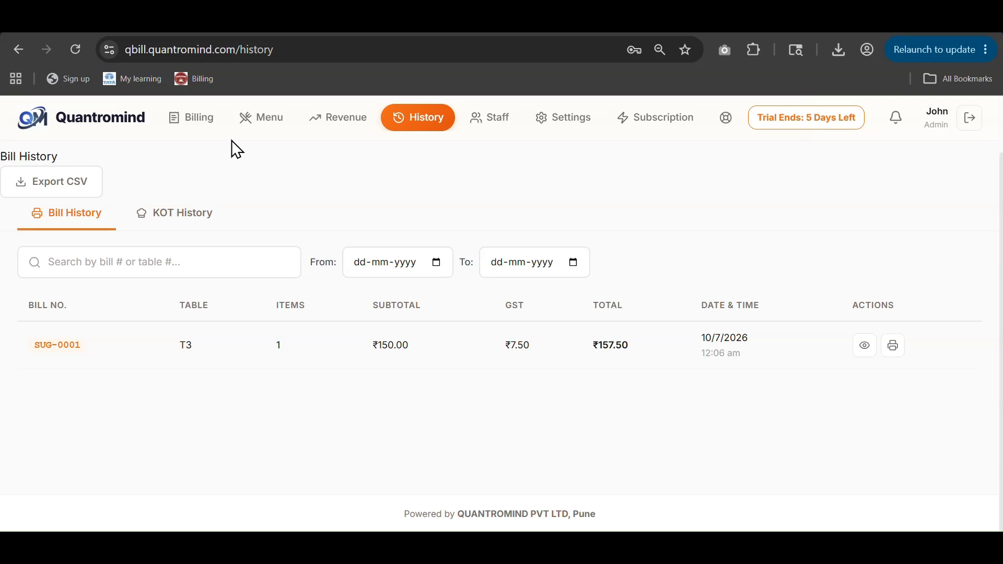
Step: Open table T5 on the Billing screen and remove its Bun Maska and Espresso
{"action": "left_click", "coordinate": [257, 122]}
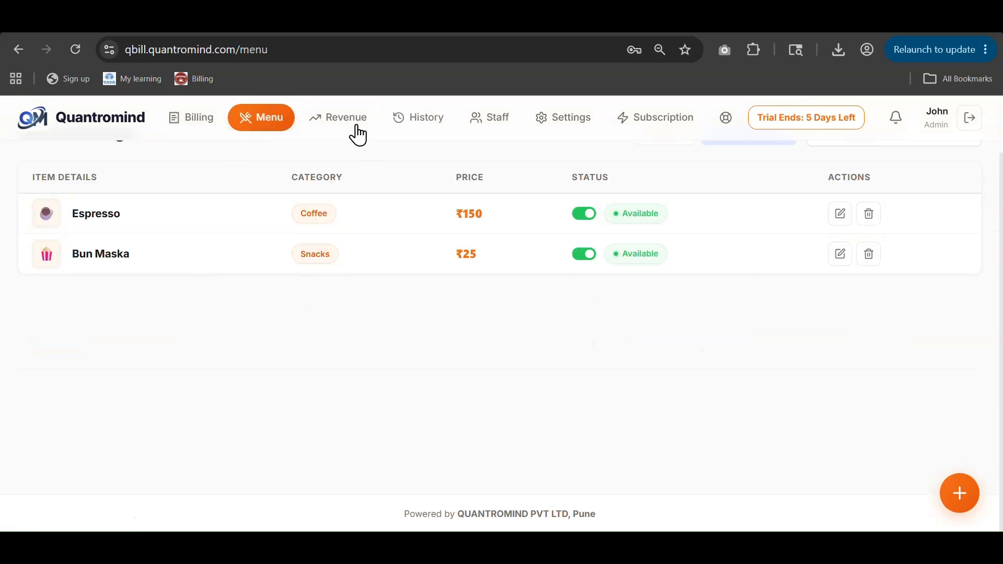
{"action": "left_click", "coordinate": [222, 126]}
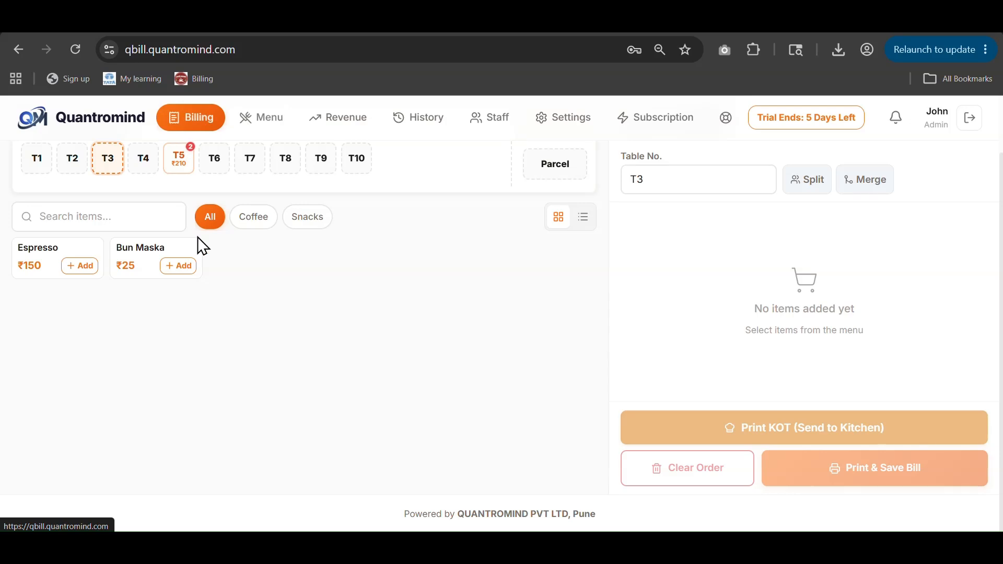
{"action": "left_click", "coordinate": [182, 168]}
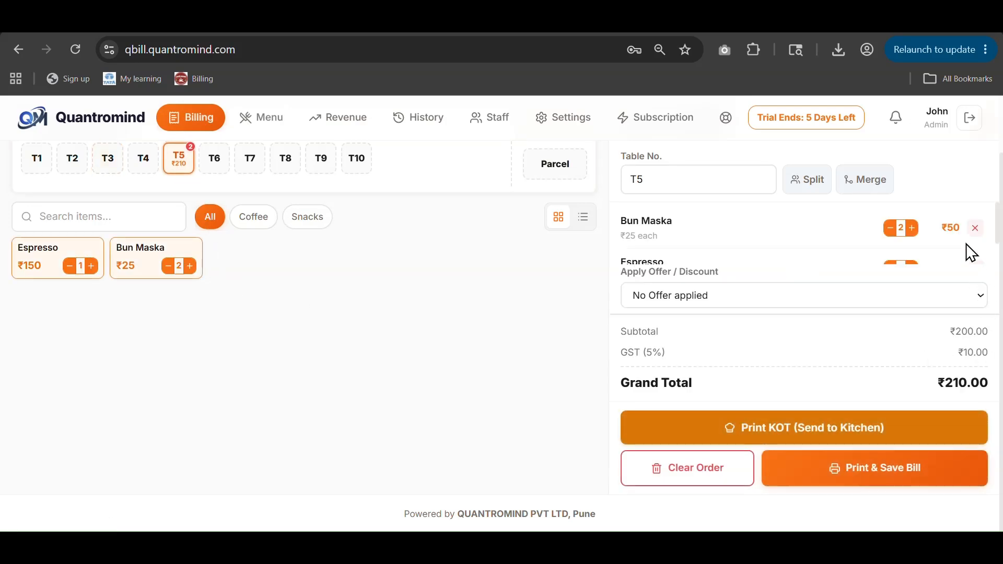
{"action": "left_click", "coordinate": [976, 229]}
{"action": "left_click", "coordinate": [974, 228]}
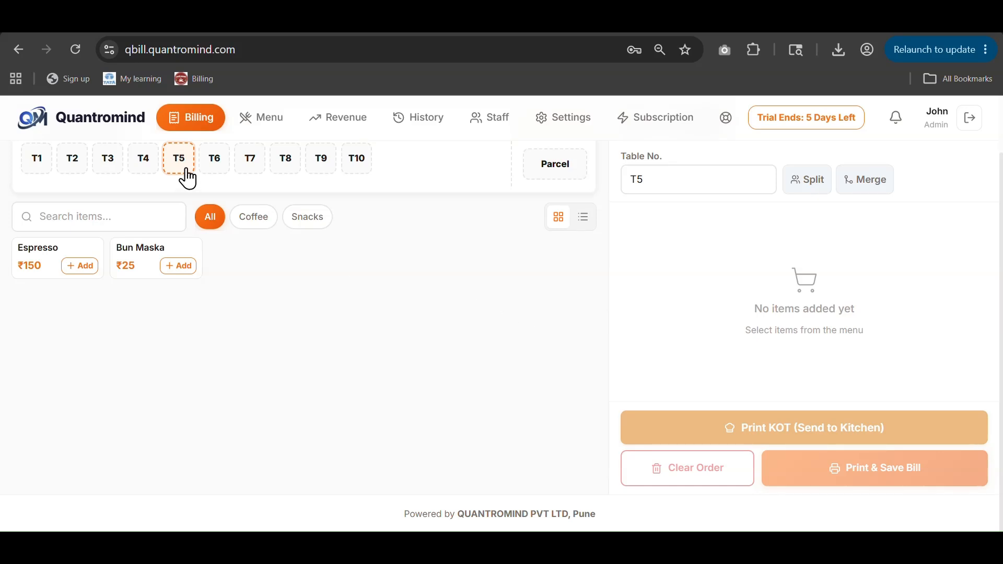
Step: Add one Espresso to table T6 and one Bun Maska to table T7
{"action": "left_click", "coordinate": [214, 167]}
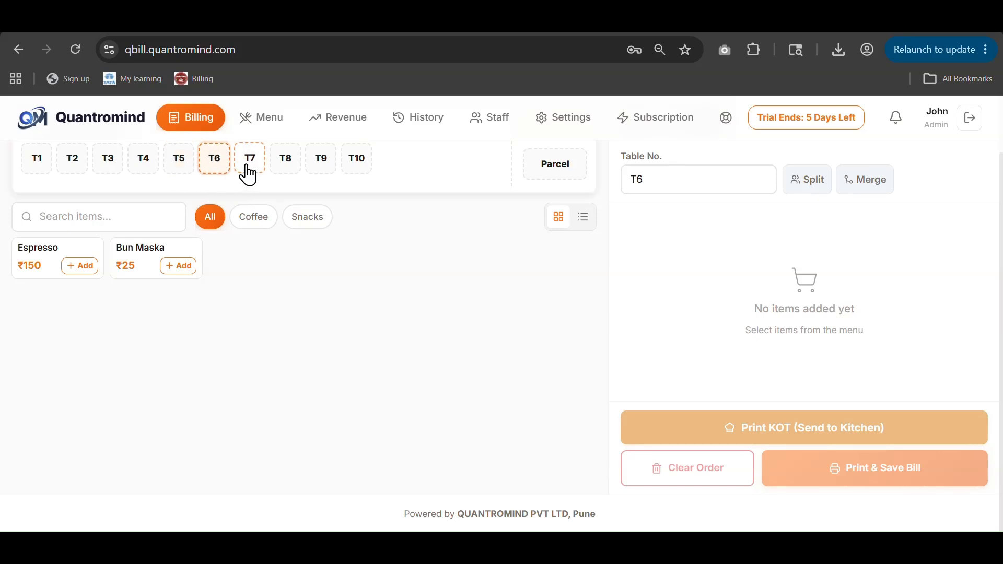
{"action": "left_click", "coordinate": [249, 175]}
{"action": "left_click", "coordinate": [224, 167]}
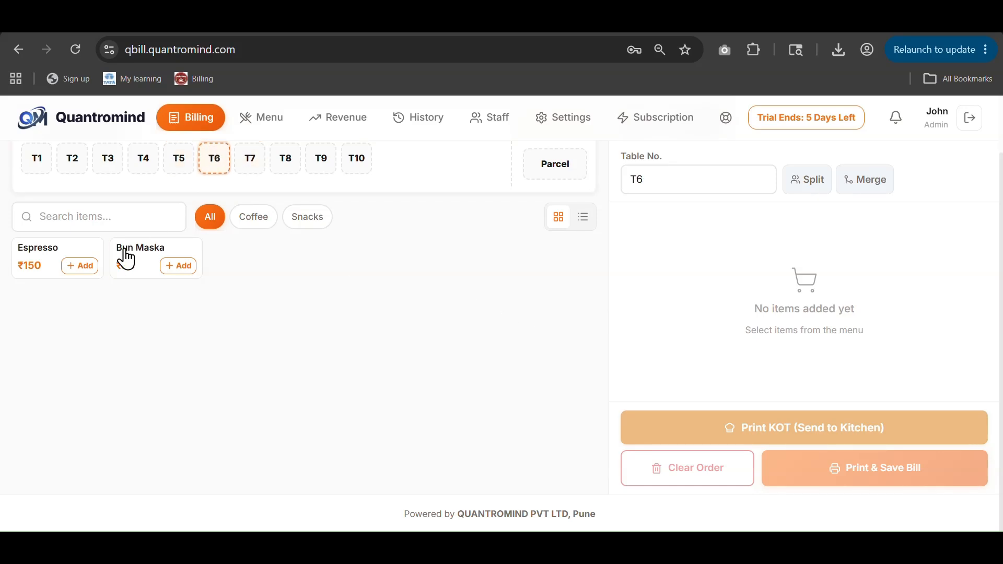
{"action": "left_click", "coordinate": [92, 271]}
{"action": "left_click", "coordinate": [243, 164]}
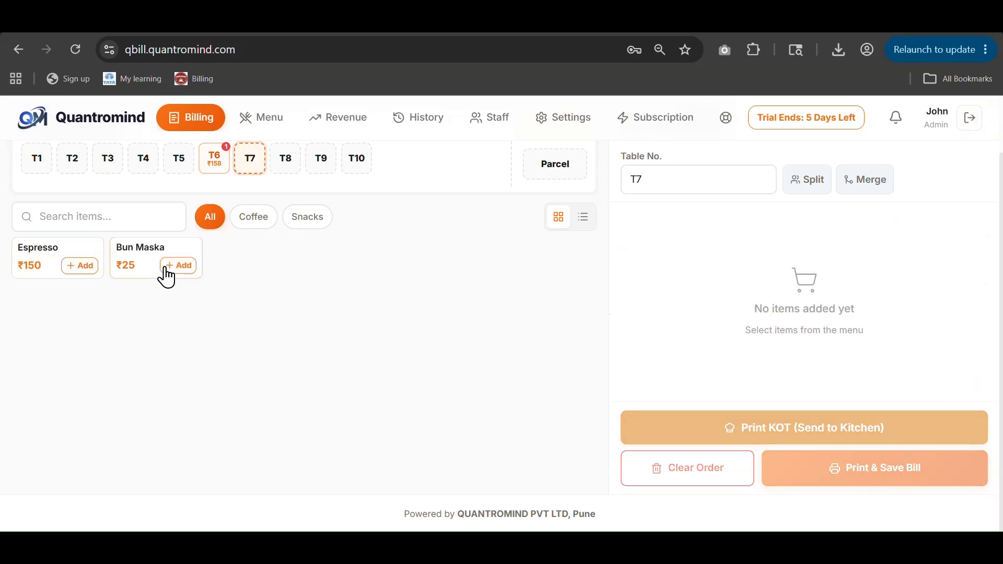
{"action": "left_click", "coordinate": [175, 268]}
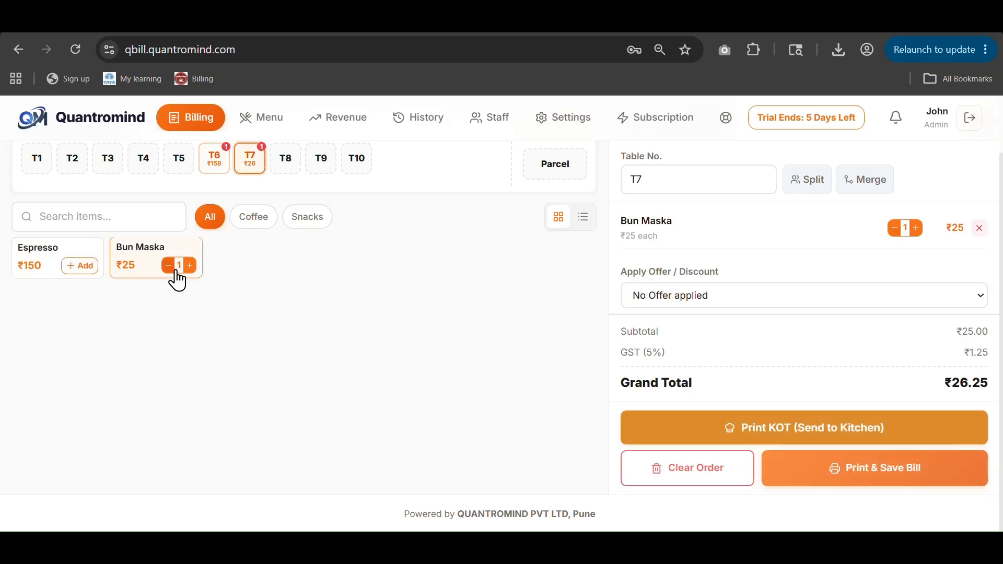
{"action": "left_click", "coordinate": [206, 172]}
Step: Merge table T6's order into T7, making T7 the final bill table
{"action": "left_click", "coordinate": [261, 177]}
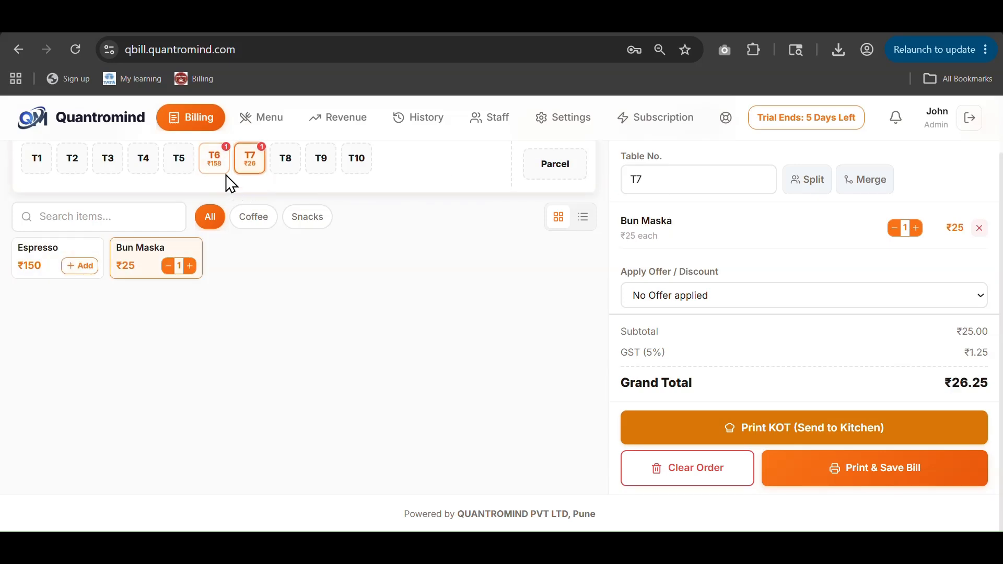
{"action": "left_click", "coordinate": [219, 173]}
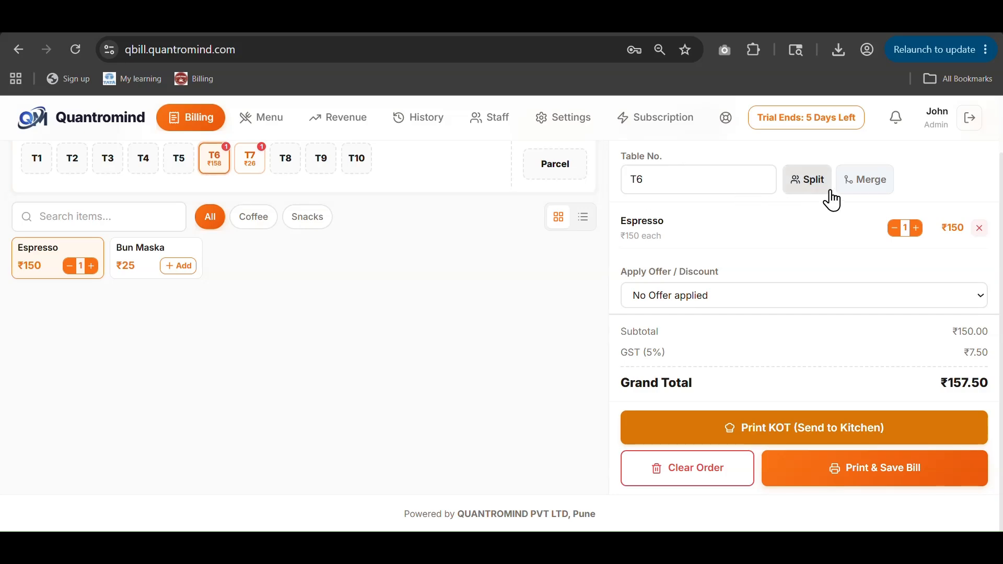
{"action": "left_click", "coordinate": [868, 186]}
{"action": "left_click", "coordinate": [378, 286]}
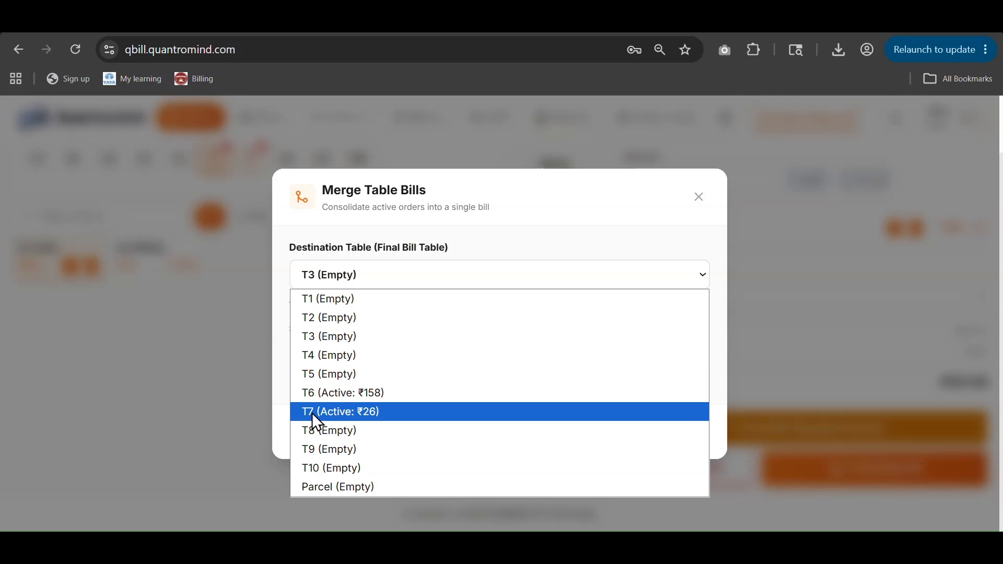
{"action": "left_click", "coordinate": [347, 412]}
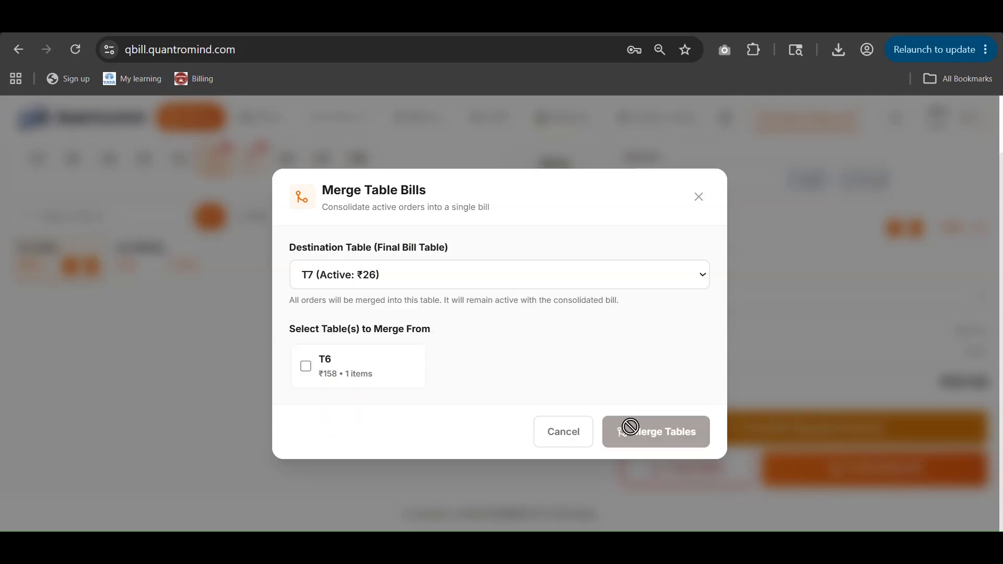
{"action": "left_click", "coordinate": [304, 367]}
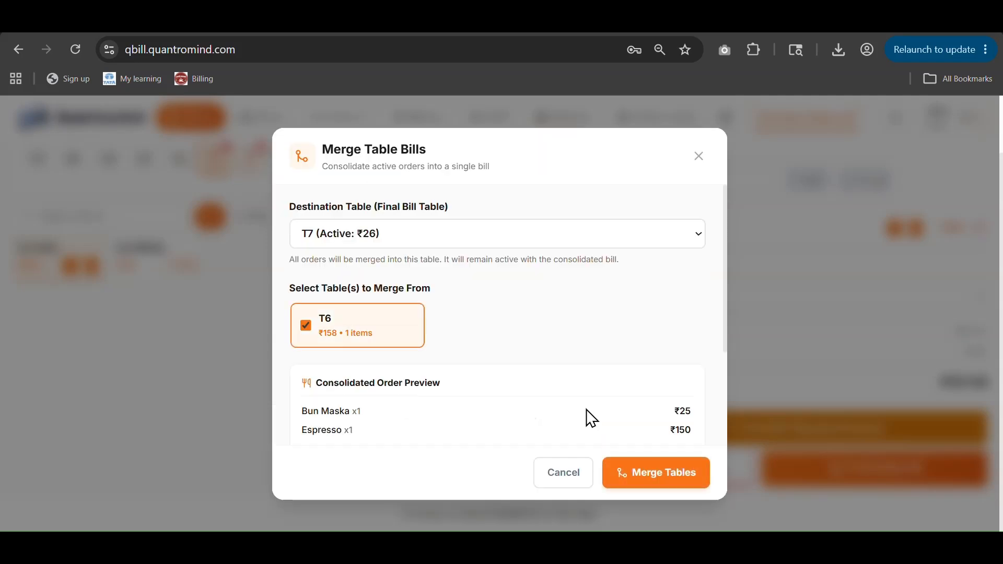
{"action": "left_click", "coordinate": [650, 475]}
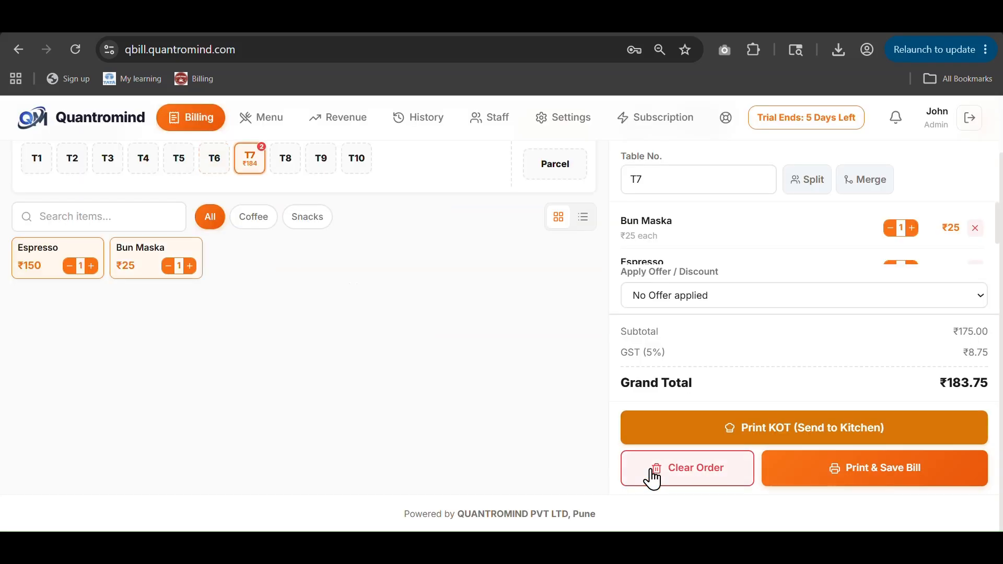
Step: Remove the Espresso and Bun Maska from T7's merged order
{"action": "scroll", "coordinate": [950, 240], "scroll_direction": "down", "scroll_amount": 1}
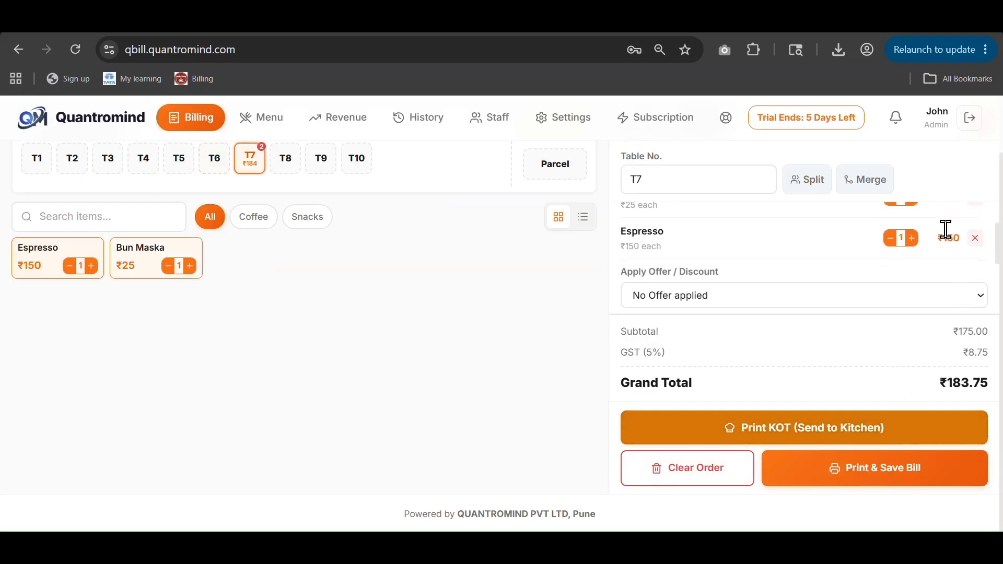
{"action": "scroll", "coordinate": [977, 251], "scroll_direction": "up", "scroll_amount": 1}
{"action": "scroll", "coordinate": [985, 245], "scroll_direction": "down", "scroll_amount": 1}
{"action": "left_click", "coordinate": [976, 237]}
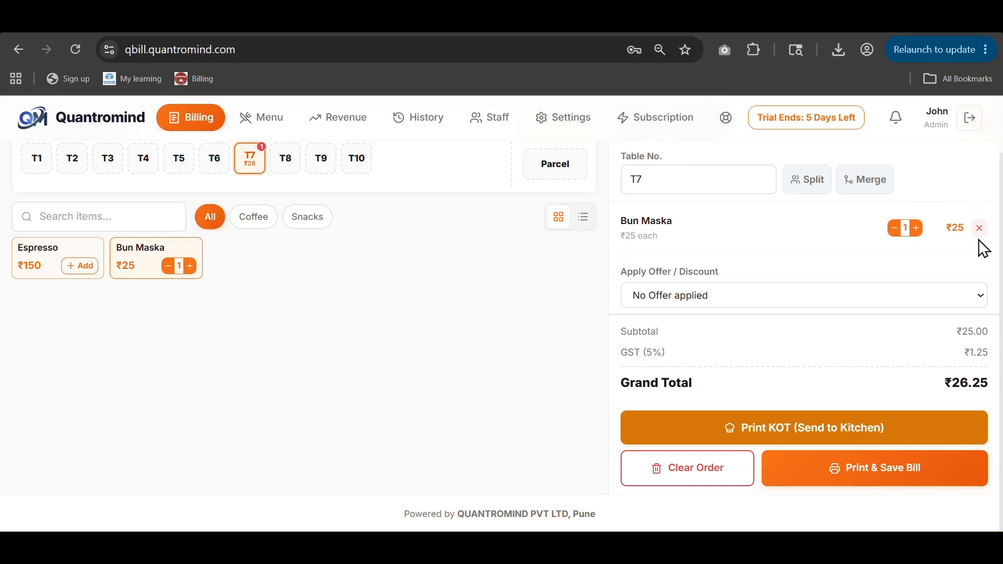
{"action": "left_click", "coordinate": [977, 230]}
{"action": "scroll", "coordinate": [426, 293], "scroll_direction": "up", "scroll_amount": 2}
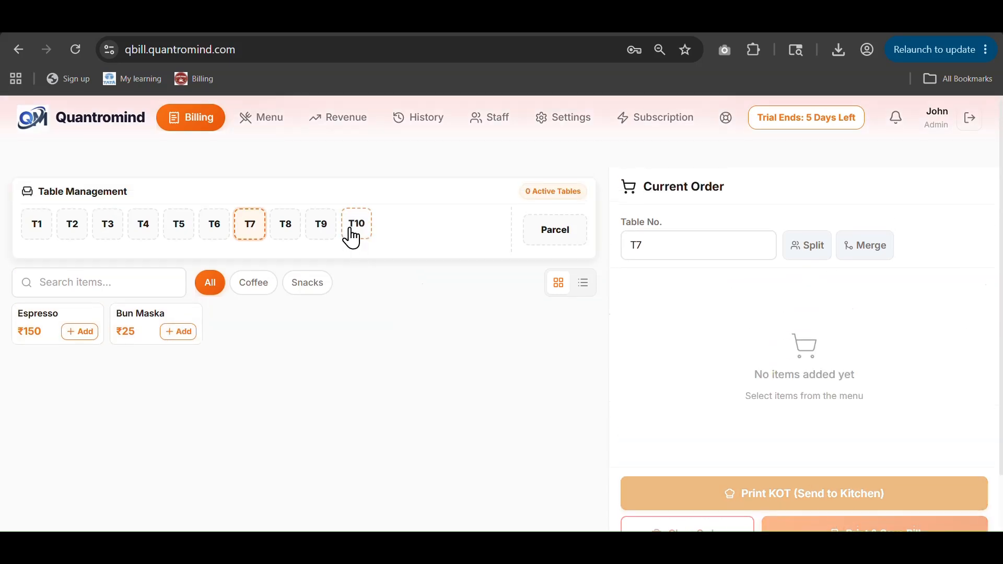
Step: Split table T10 into sub-table T10-1, then view Revenue & Analytics
{"action": "left_click", "coordinate": [347, 239]}
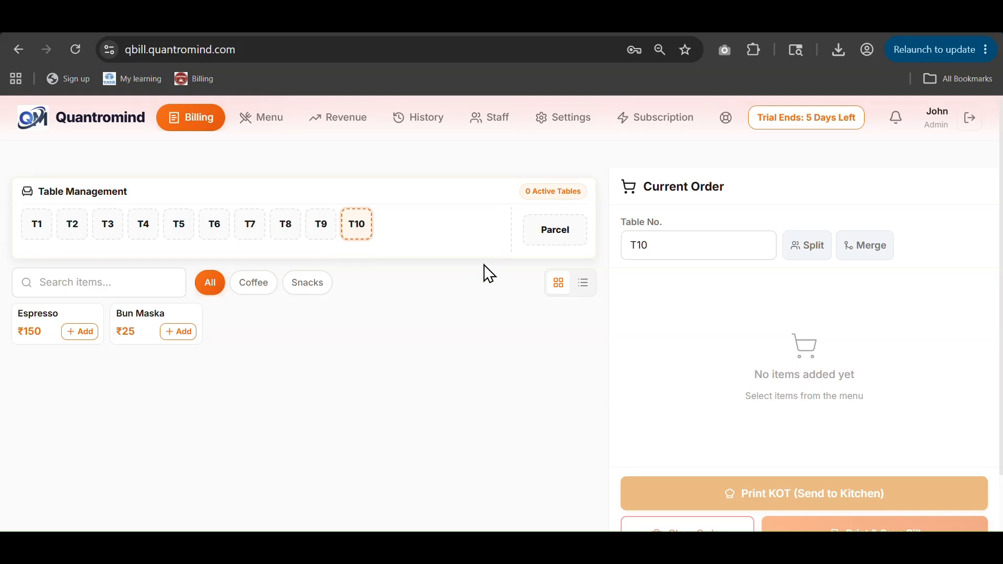
{"action": "left_click", "coordinate": [822, 261]}
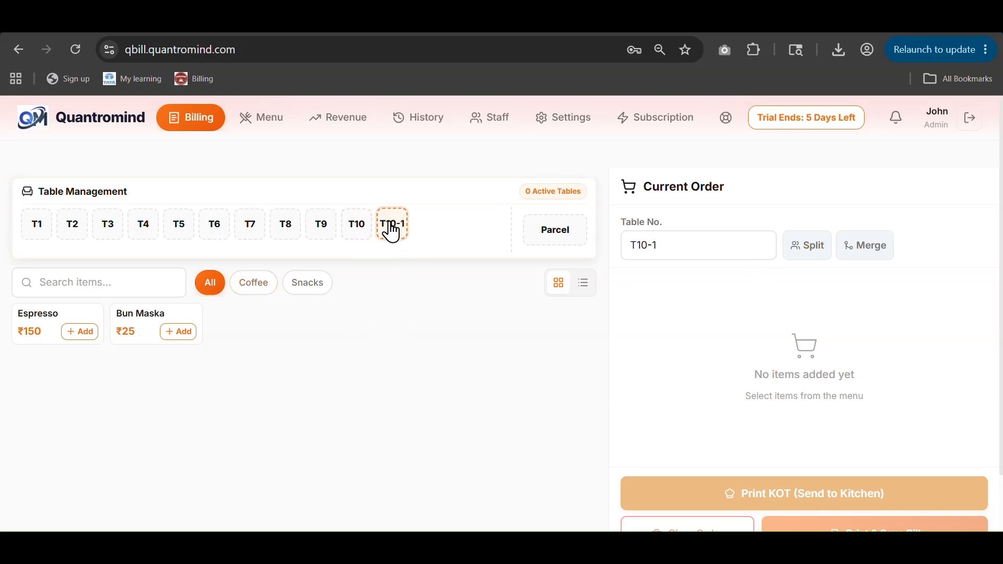
{"action": "left_click", "coordinate": [345, 126]}
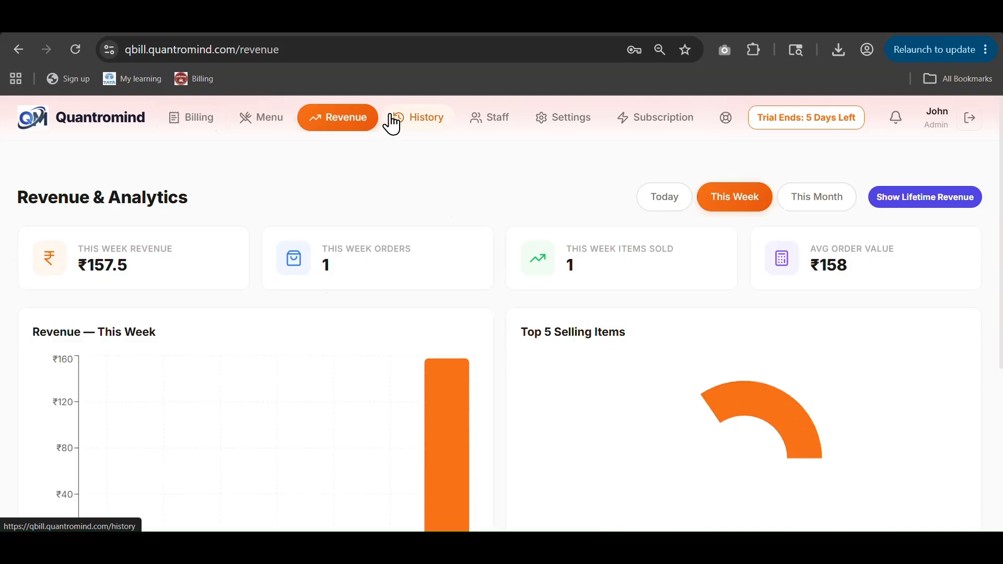
Step: Filter revenue to Today, then return to Bill History showing bill SUG-0001 for T3 at ₹157.50
{"action": "scroll", "coordinate": [321, 188], "scroll_direction": "down", "scroll_amount": 4}
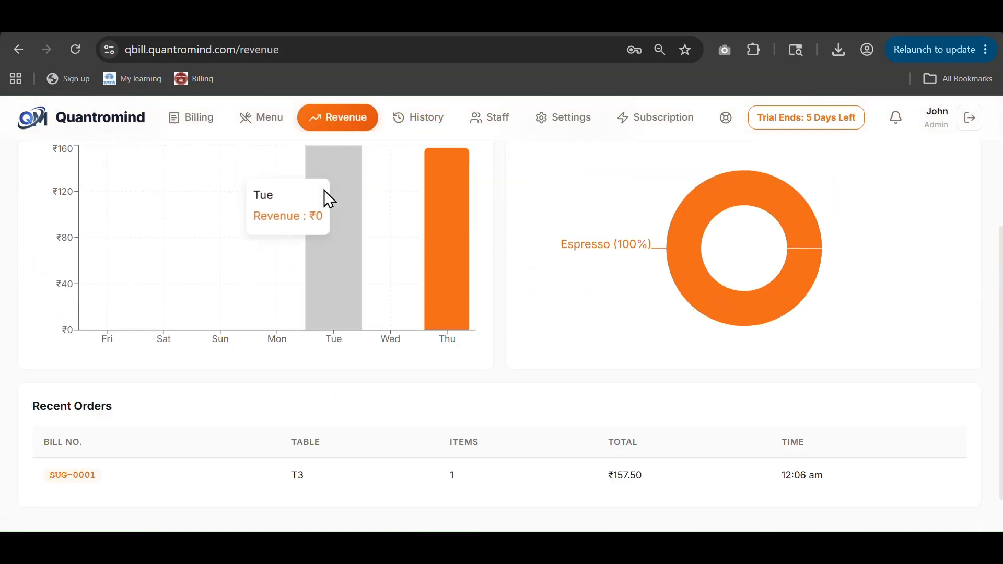
{"action": "scroll", "coordinate": [327, 197], "scroll_direction": "up", "scroll_amount": 2}
{"action": "scroll", "coordinate": [330, 197], "scroll_direction": "down", "scroll_amount": 3}
{"action": "scroll", "coordinate": [691, 422], "scroll_direction": "up", "scroll_amount": 4}
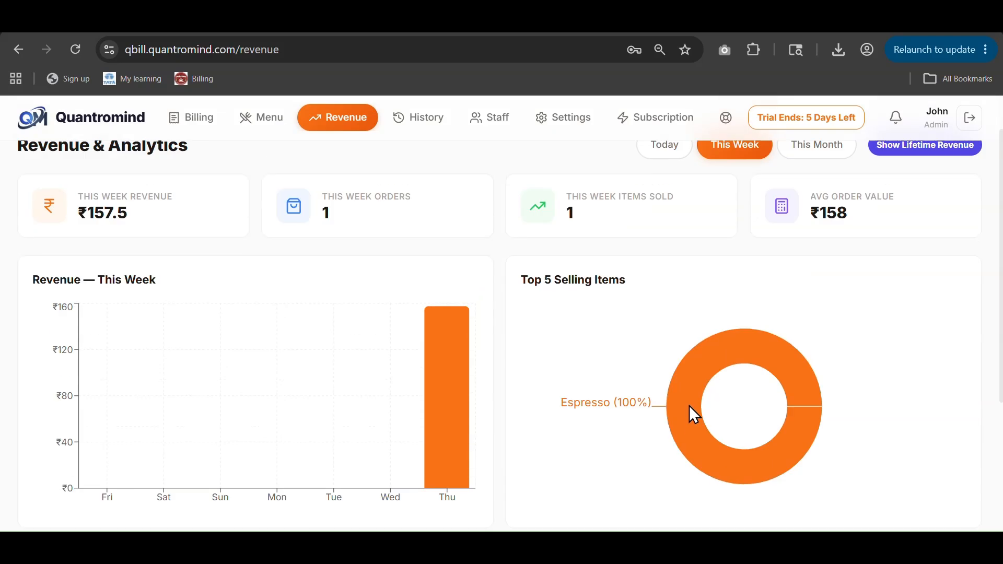
{"action": "mouse_move", "coordinate": [134, 389]}
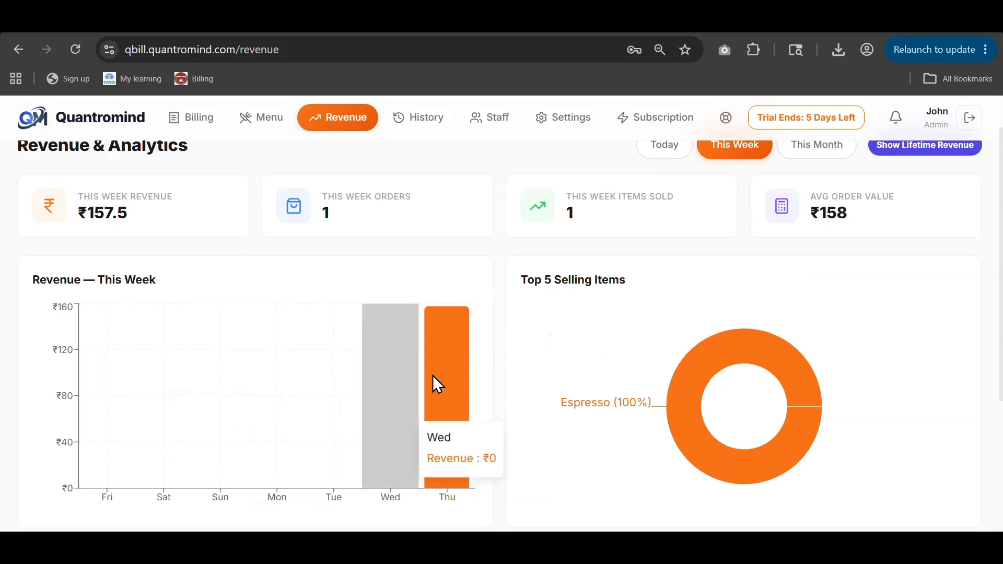
{"action": "scroll", "coordinate": [779, 387], "scroll_direction": "down", "scroll_amount": 2}
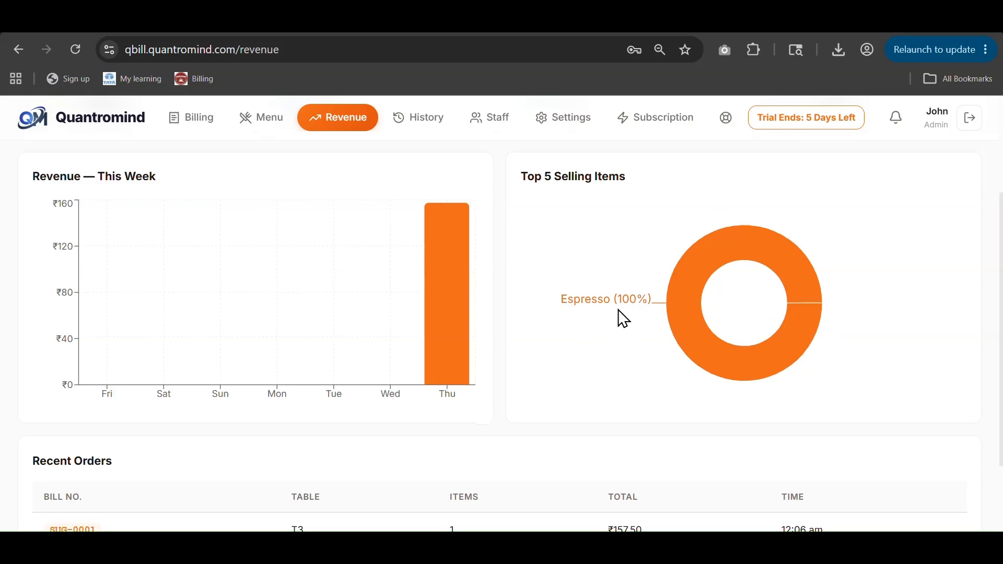
{"action": "scroll", "coordinate": [620, 318], "scroll_direction": "up", "scroll_amount": 3}
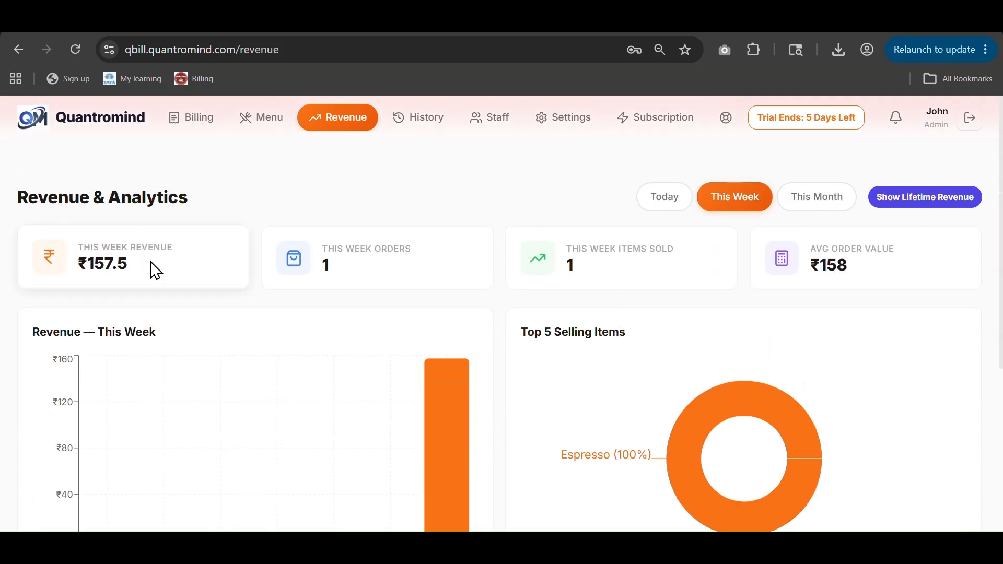
{"action": "left_click", "coordinate": [656, 204]}
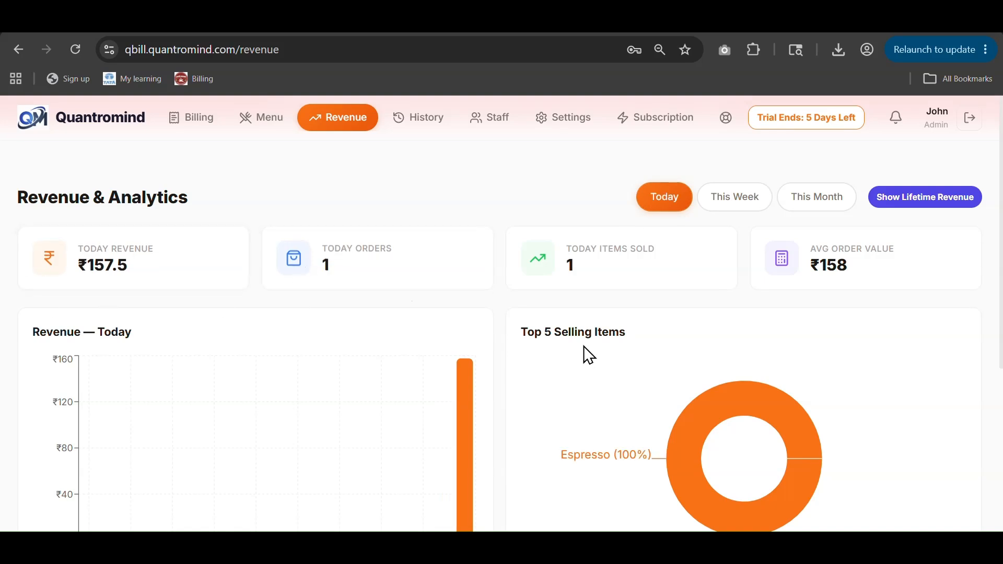
{"action": "left_click", "coordinate": [420, 128]}
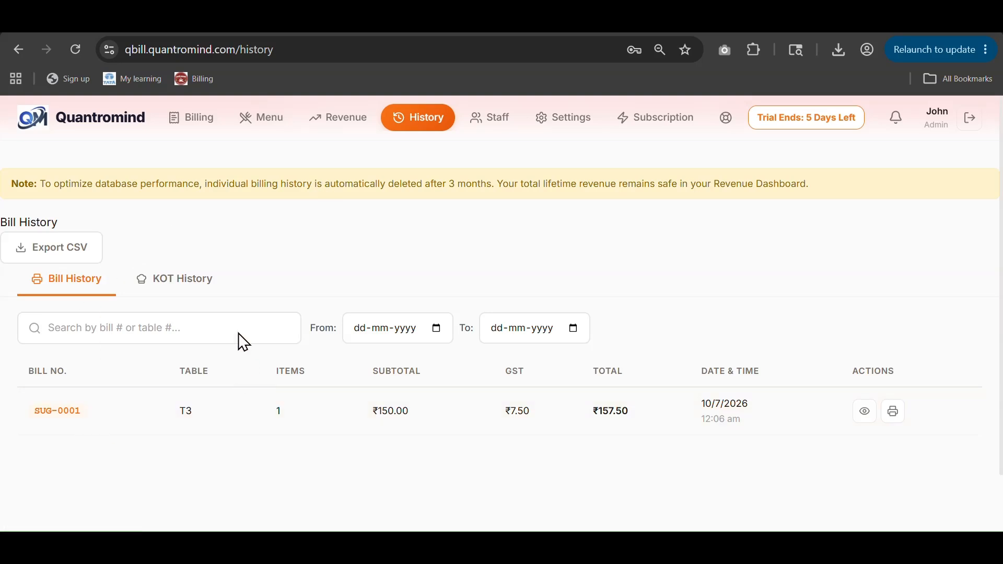
Step: Open Staff Management to view the single active Admin user
{"action": "left_click", "coordinate": [481, 122]}
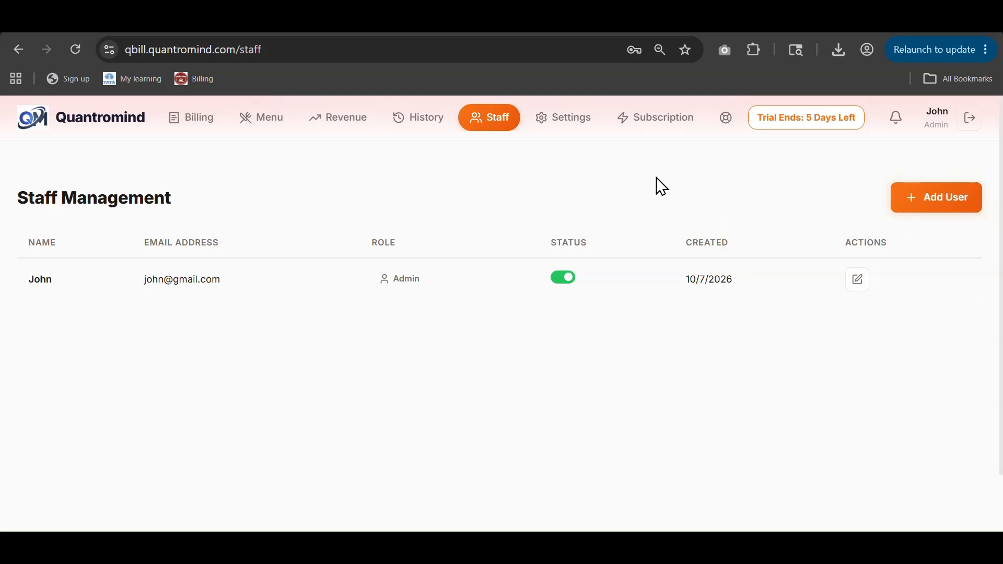
{"action": "left_click", "coordinate": [920, 208]}
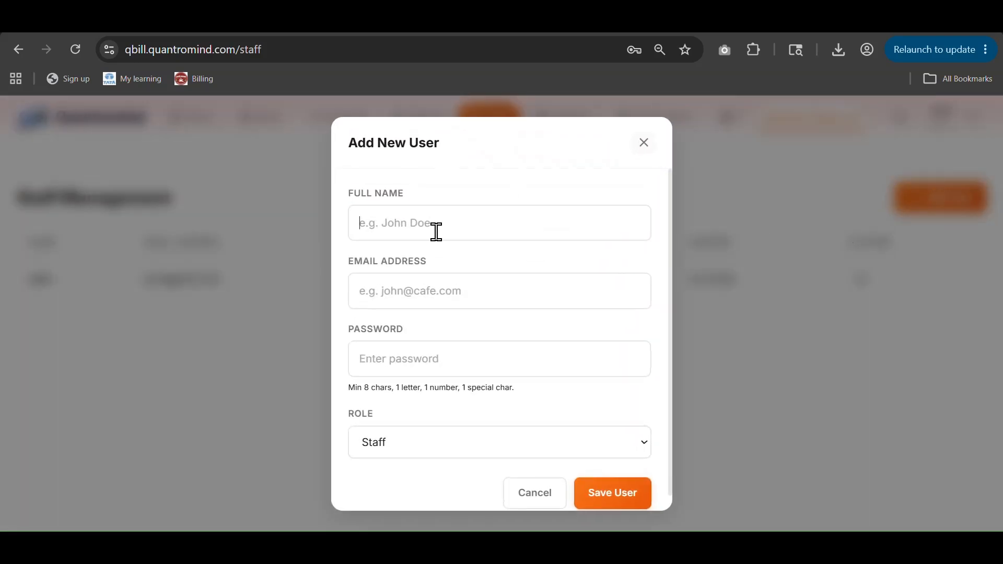
{"action": "left_click", "coordinate": [450, 304]}
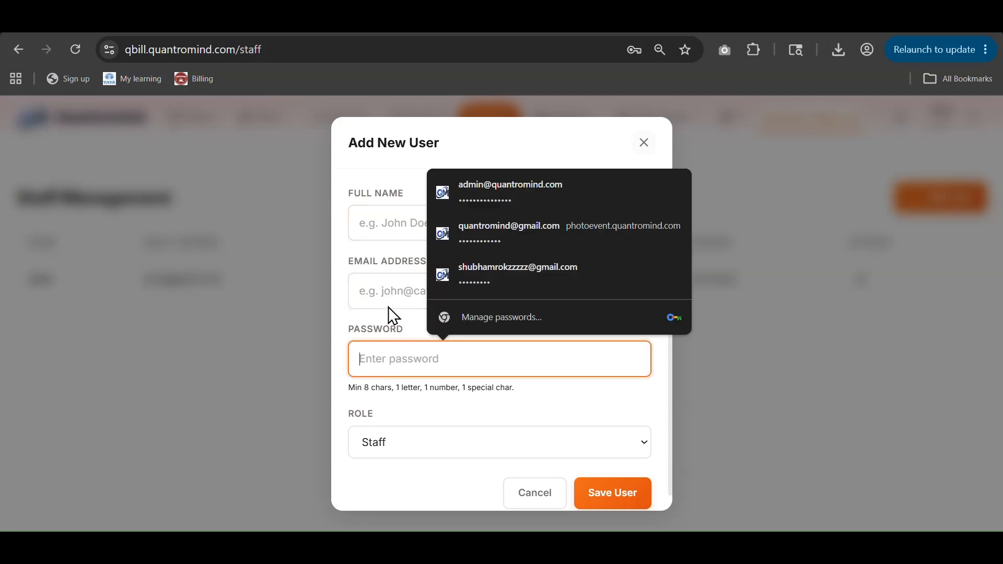
{"action": "left_click", "coordinate": [414, 450]}
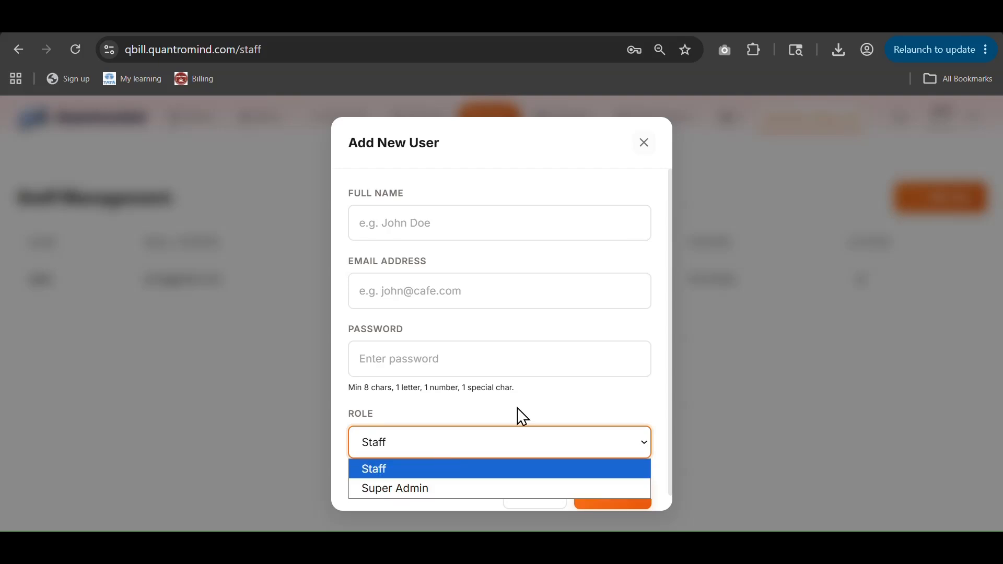
{"action": "left_click", "coordinate": [644, 143]}
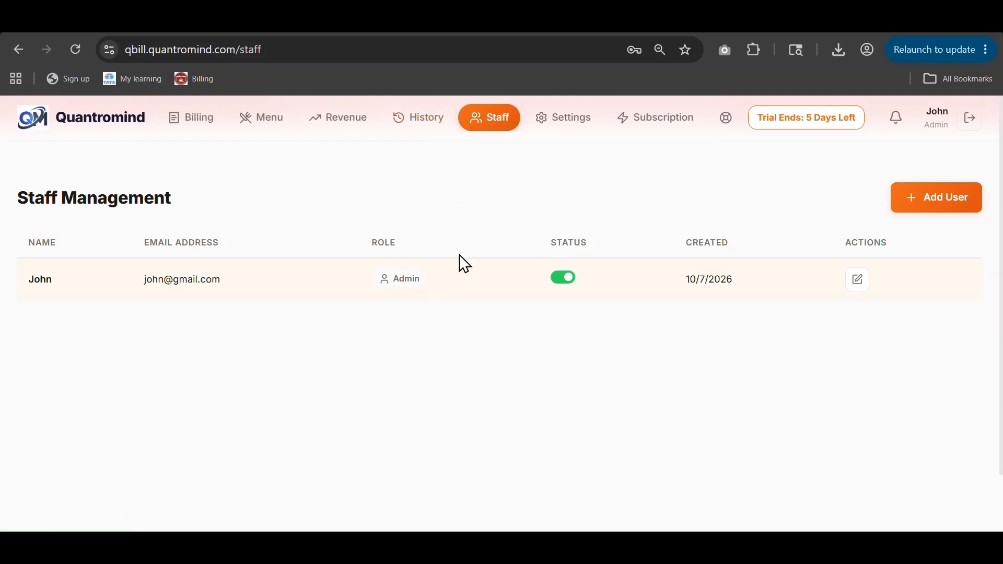
Step: Open Settings and toggle the receipt header icon off and back on
{"action": "left_click", "coordinate": [543, 116]}
{"action": "scroll", "coordinate": [414, 288], "scroll_direction": "down", "scroll_amount": 5}
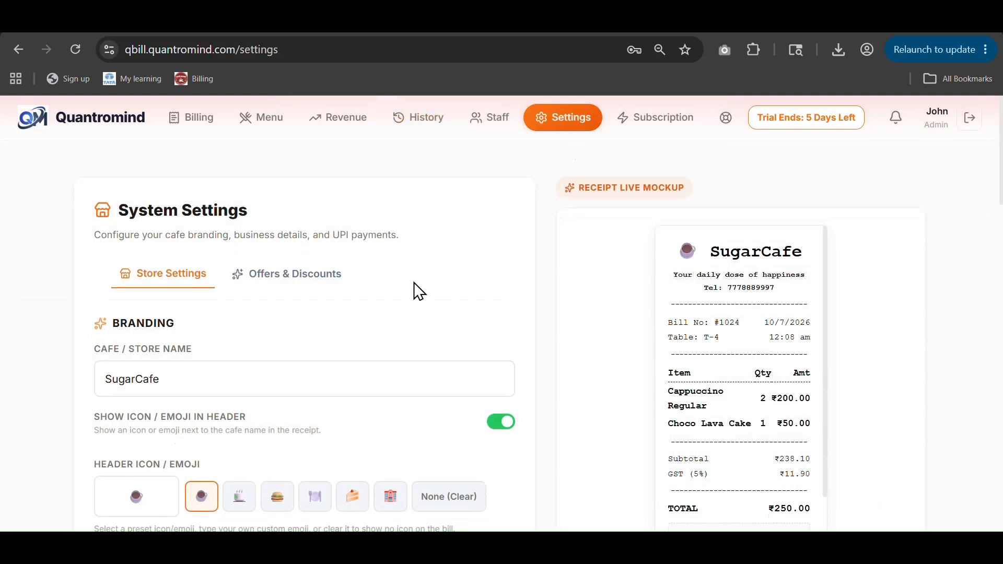
{"action": "scroll", "coordinate": [382, 304], "scroll_direction": "up", "scroll_amount": 5}
{"action": "scroll", "coordinate": [741, 317], "scroll_direction": "down", "scroll_amount": 5}
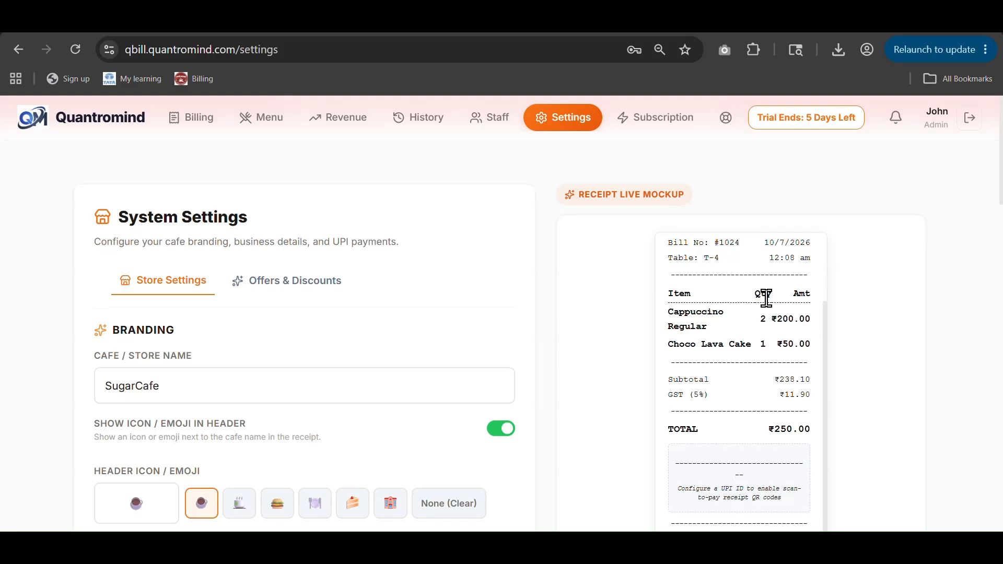
{"action": "scroll", "coordinate": [630, 375], "scroll_direction": "up", "scroll_amount": 4}
{"action": "scroll", "coordinate": [726, 362], "scroll_direction": "up", "scroll_amount": 2}
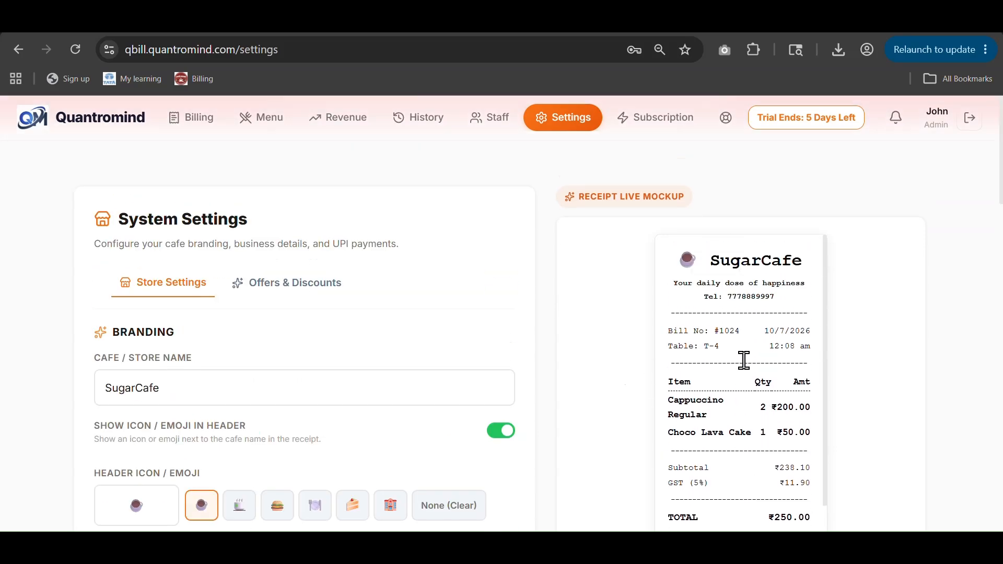
{"action": "left_click_drag", "start_coordinate": [708, 264], "coordinate": [817, 270]}
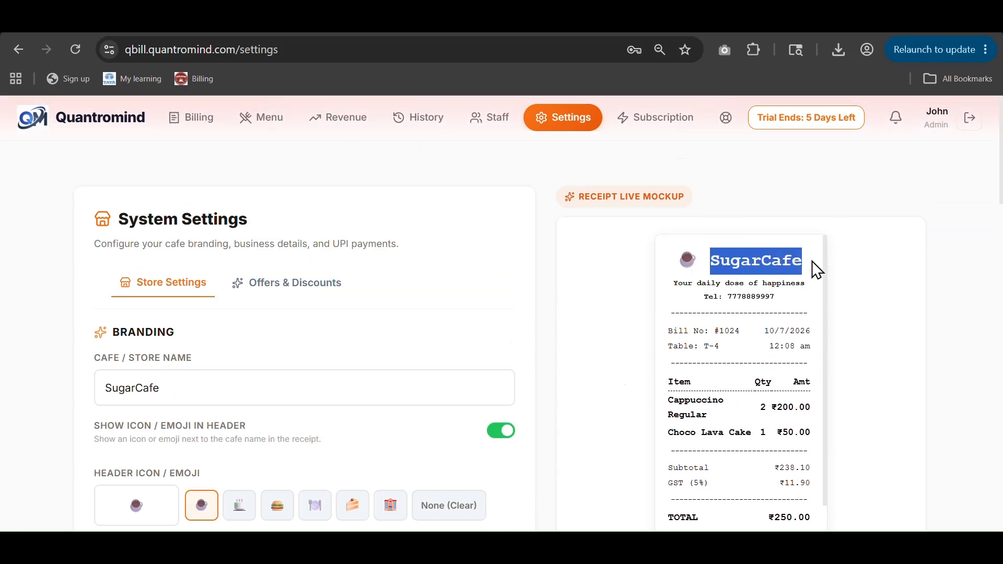
{"action": "left_click", "coordinate": [156, 388]}
{"action": "scroll", "coordinate": [184, 412], "scroll_direction": "down", "scroll_amount": 2}
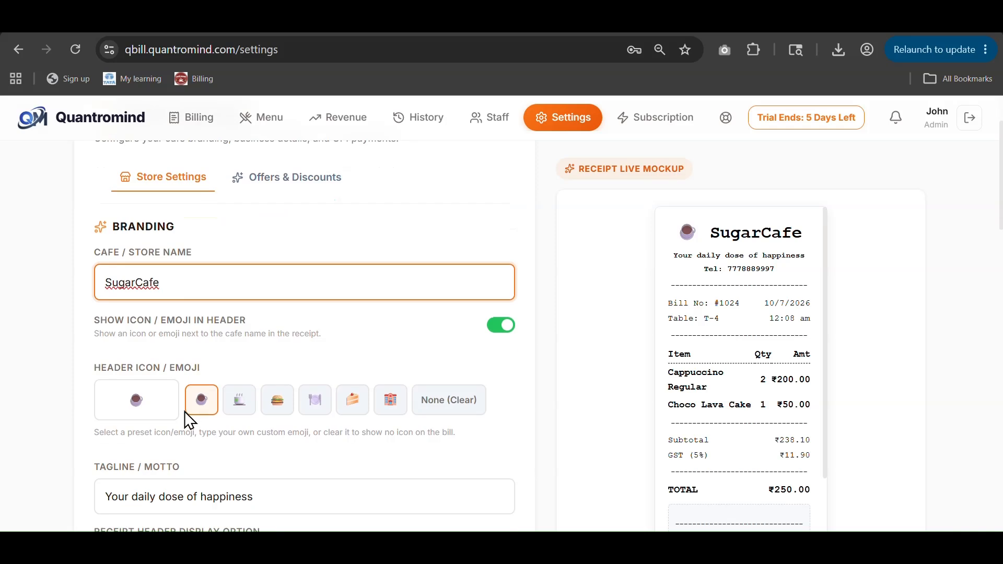
{"action": "left_click", "coordinate": [501, 329]}
{"action": "left_click", "coordinate": [501, 329]}
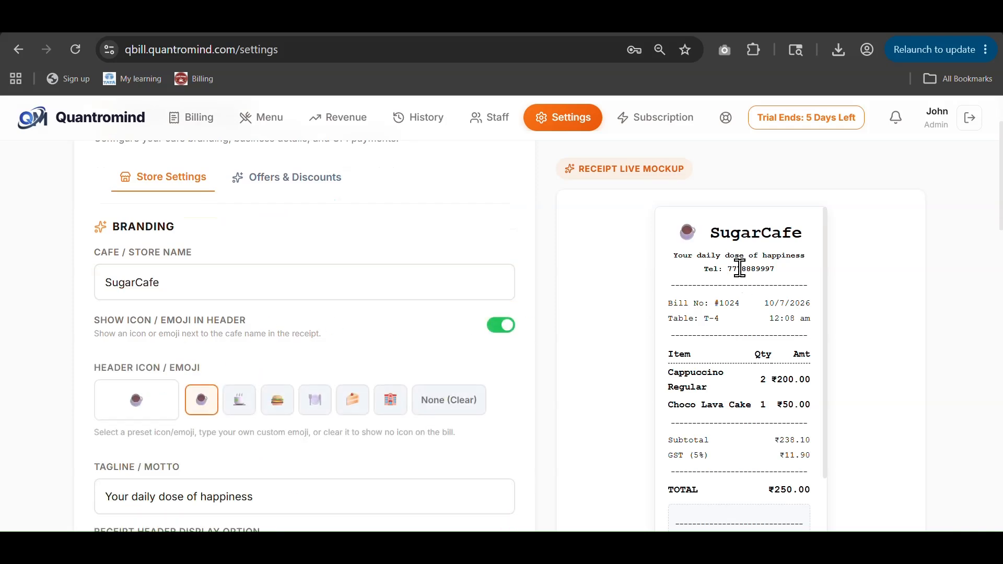
Step: Toggle the receipt tagline off and back on
{"action": "left_click_drag", "start_coordinate": [735, 271], "coordinate": [796, 282]}
{"action": "triple_click", "coordinate": [687, 257]}
{"action": "scroll", "coordinate": [768, 292], "scroll_direction": "down", "scroll_amount": 2}
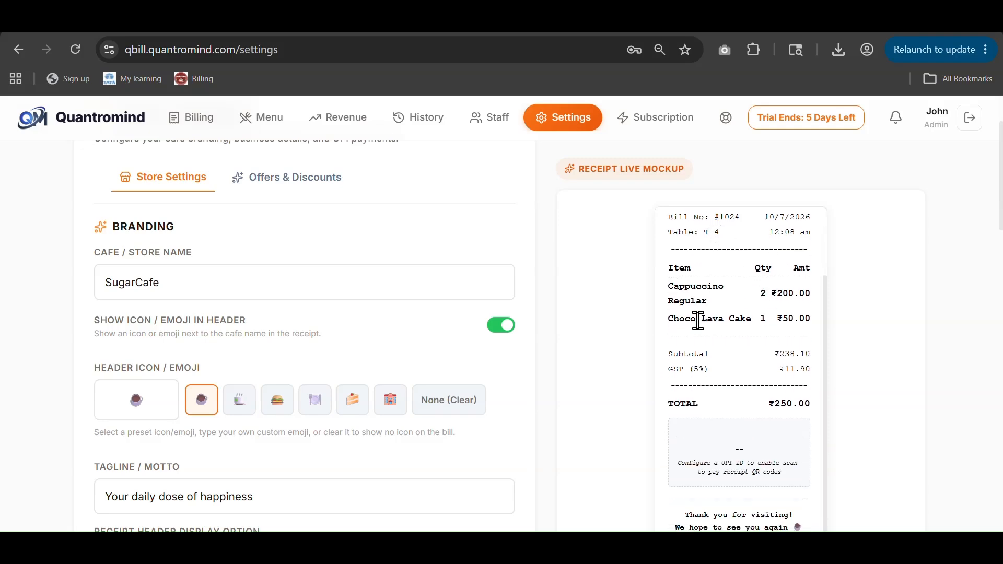
{"action": "scroll", "coordinate": [707, 354], "scroll_direction": "down", "scroll_amount": 4}
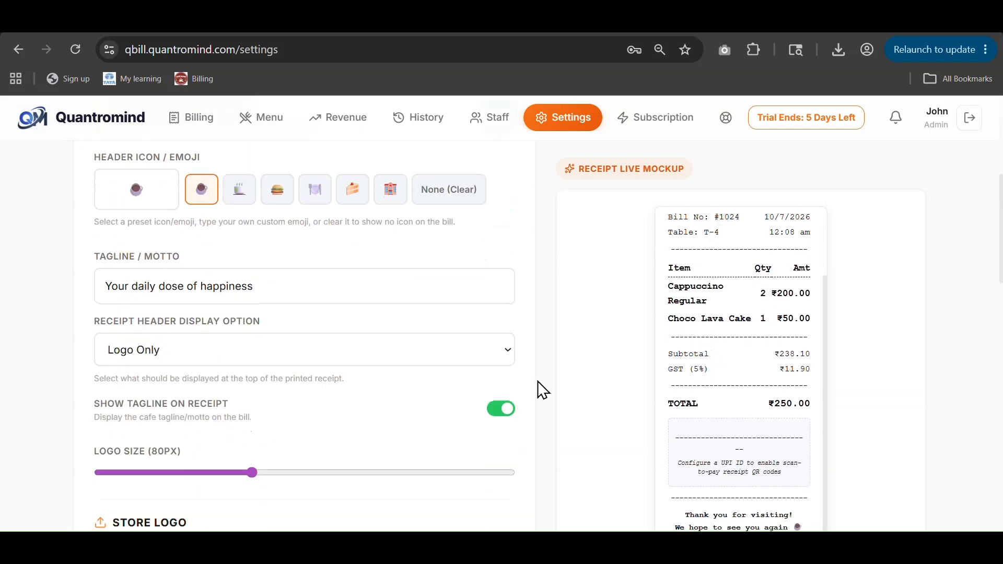
{"action": "scroll", "coordinate": [265, 327], "scroll_direction": "down", "scroll_amount": 4}
{"action": "scroll", "coordinate": [366, 327], "scroll_direction": "up", "scroll_amount": 2}
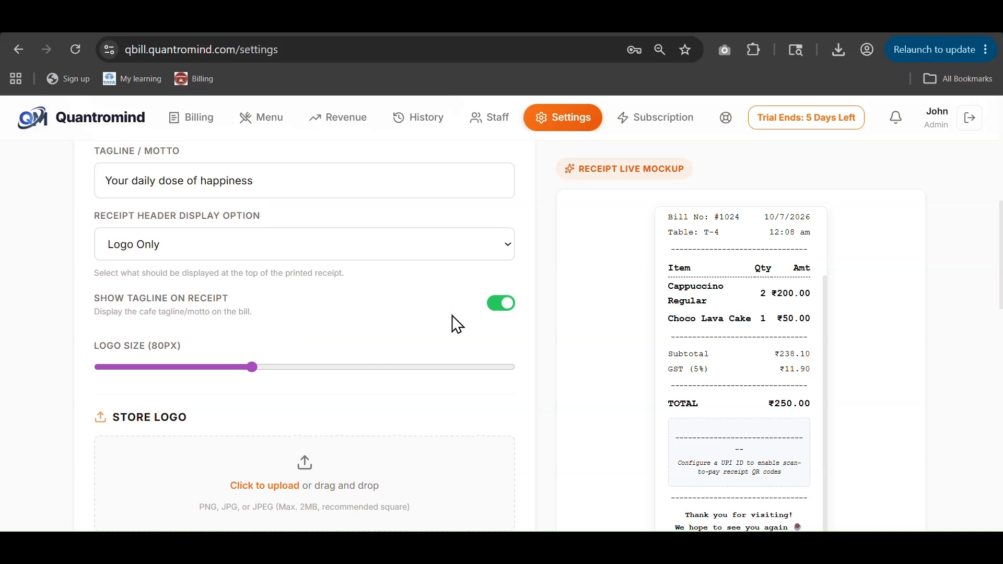
{"action": "left_click", "coordinate": [504, 307]}
{"action": "left_click", "coordinate": [504, 309]}
Step: Reduce the receipt logo size to 73px
{"action": "scroll", "coordinate": [466, 320], "scroll_direction": "down", "scroll_amount": 2}
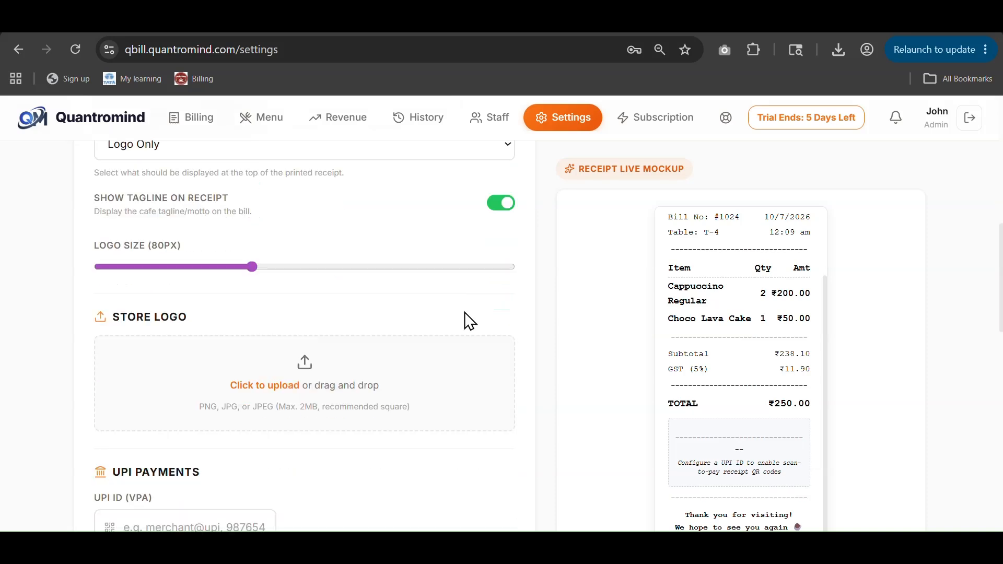
{"action": "left_click_drag", "start_coordinate": [250, 263], "coordinate": [182, 264]}
{"action": "scroll", "coordinate": [412, 355], "scroll_direction": "down", "scroll_amount": 2}
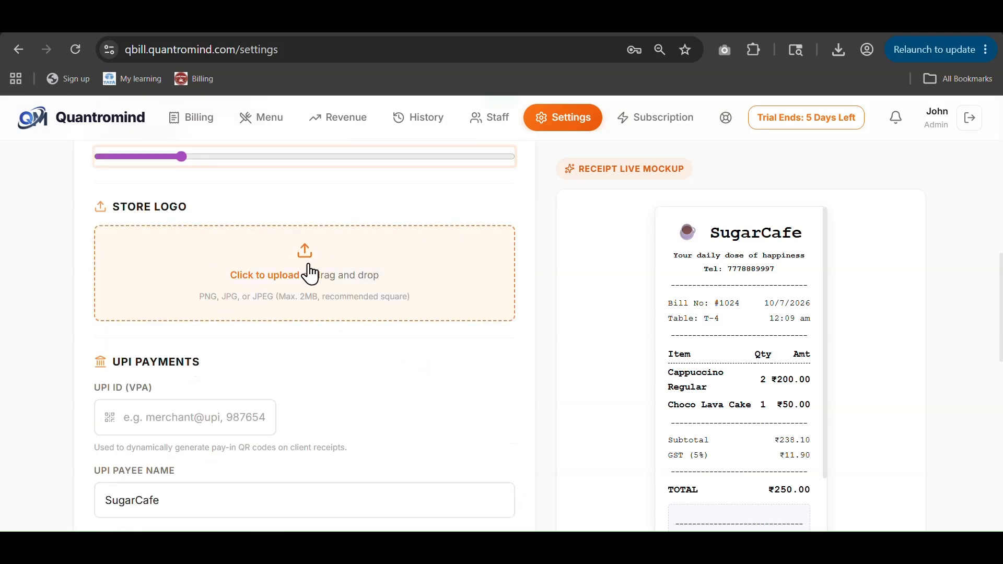
{"action": "scroll", "coordinate": [321, 277], "scroll_direction": "down", "scroll_amount": 2}
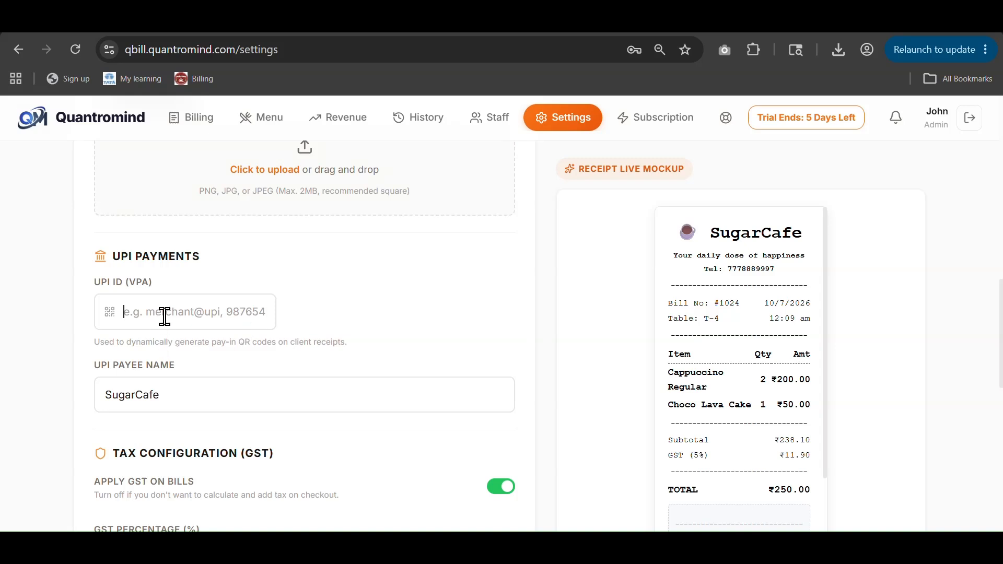
{"action": "left_click", "coordinate": [165, 316]}
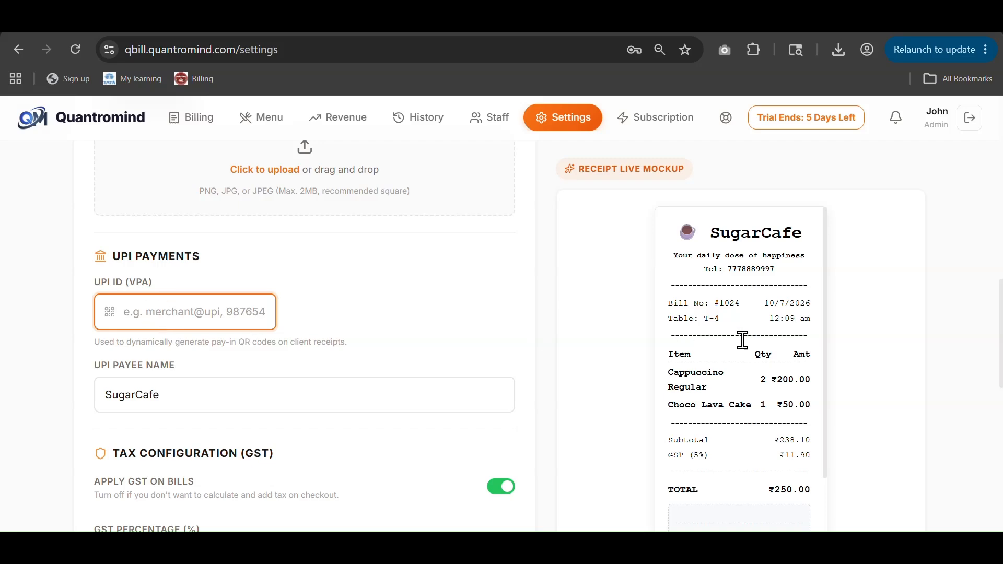
{"action": "scroll", "coordinate": [744, 345], "scroll_direction": "down", "scroll_amount": 2}
{"action": "scroll", "coordinate": [902, 425], "scroll_direction": "down", "scroll_amount": 6}
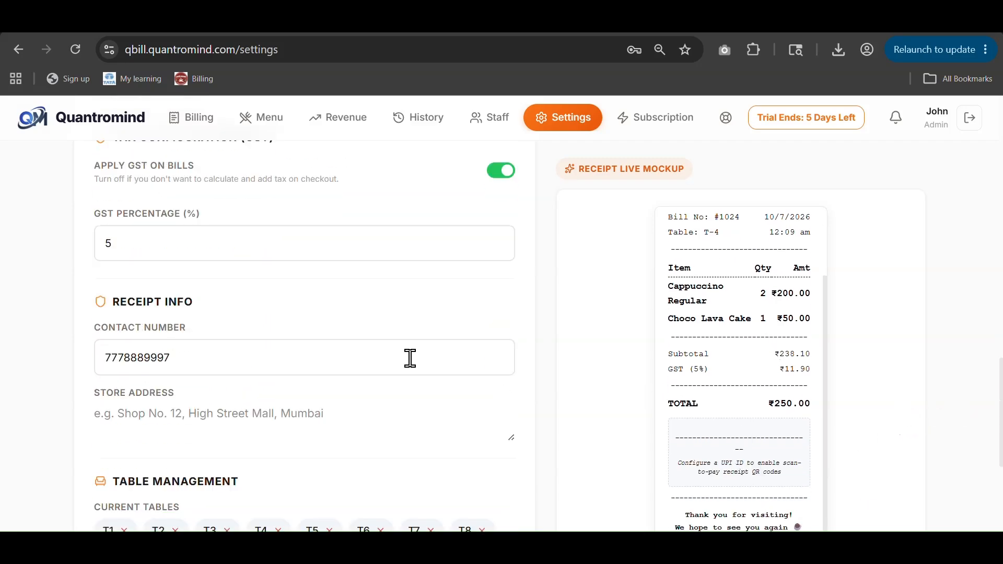
{"action": "scroll", "coordinate": [177, 283], "scroll_direction": "up", "scroll_amount": 4}
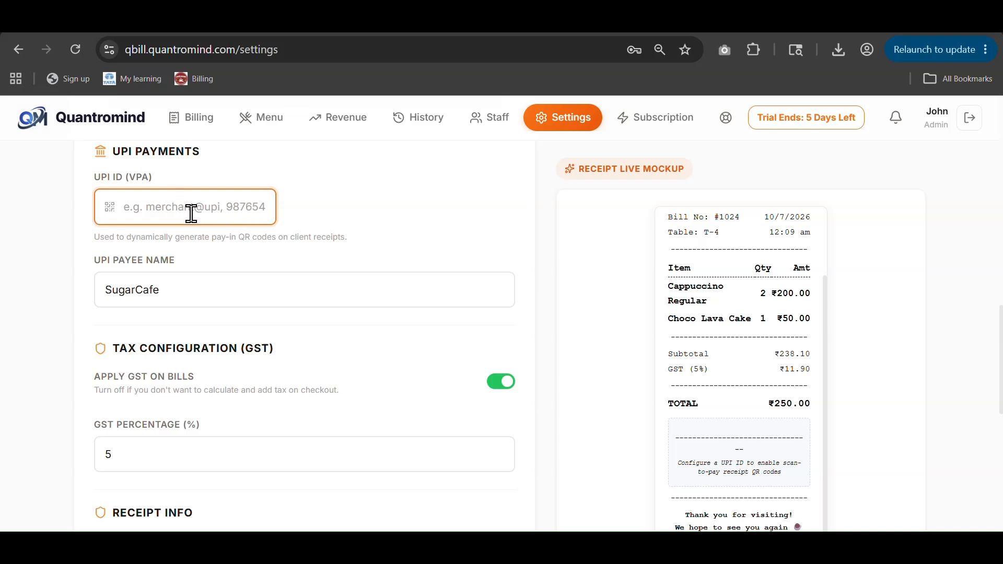
{"action": "scroll", "coordinate": [102, 301], "scroll_direction": "down", "scroll_amount": 2}
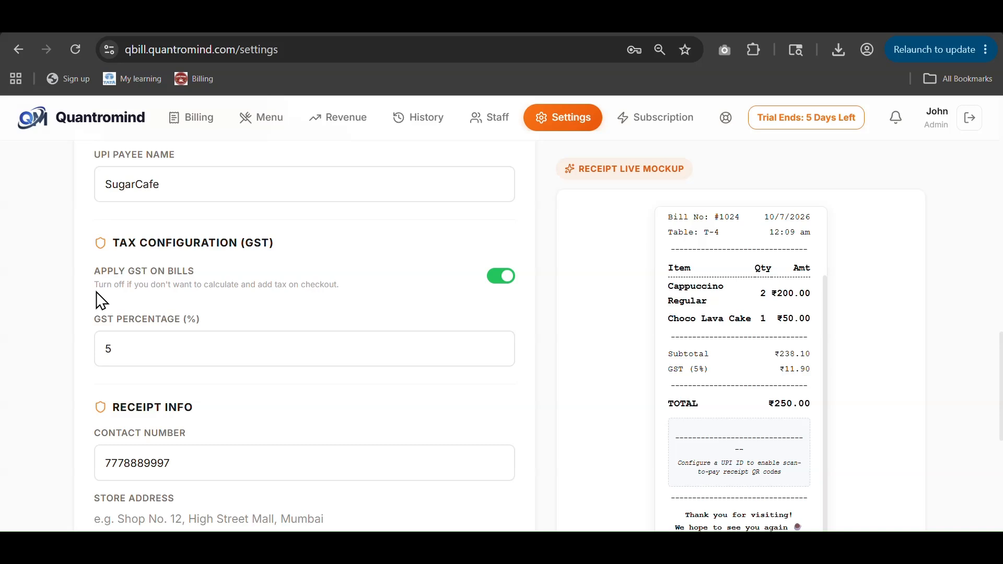
Step: Switch off Apply GST on bills
{"action": "left_click", "coordinate": [192, 188]}
{"action": "scroll", "coordinate": [154, 353], "scroll_direction": "down", "scroll_amount": 2}
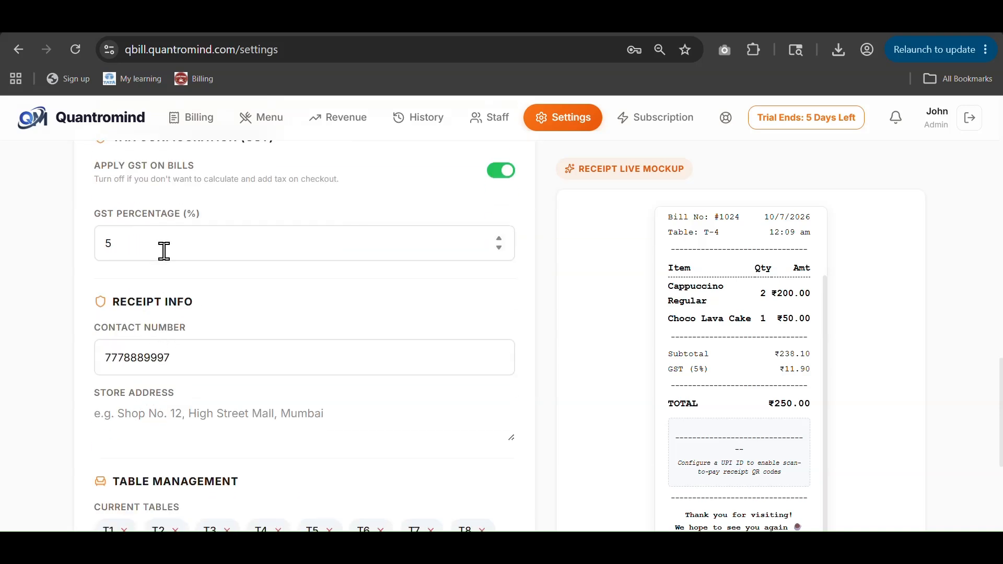
{"action": "left_click", "coordinate": [186, 259]}
{"action": "scroll", "coordinate": [391, 277], "scroll_direction": "up", "scroll_amount": 2}
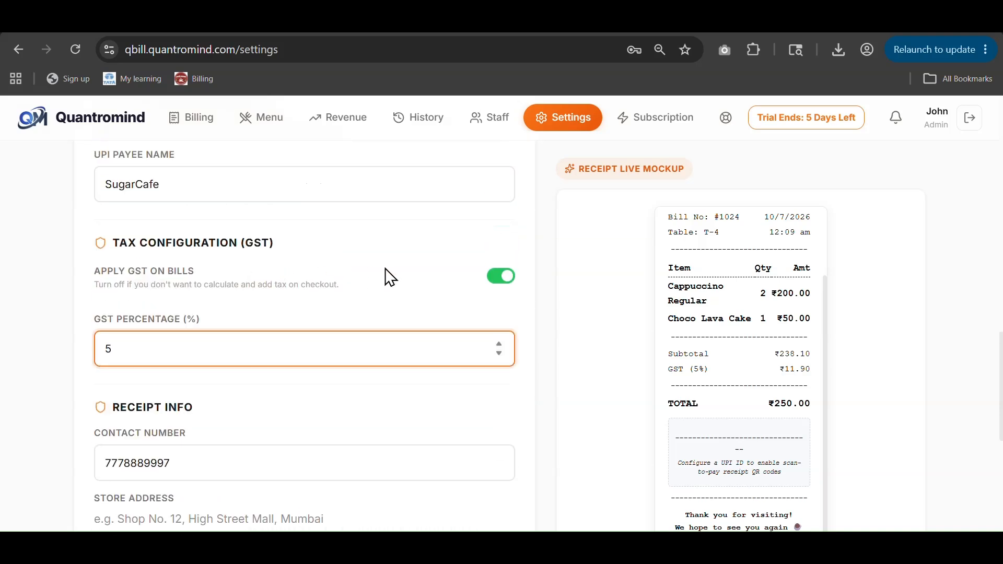
{"action": "left_click", "coordinate": [503, 277]}
Step: Remove table T10-1 from the Current Tables in Settings
{"action": "left_click", "coordinate": [178, 118]}
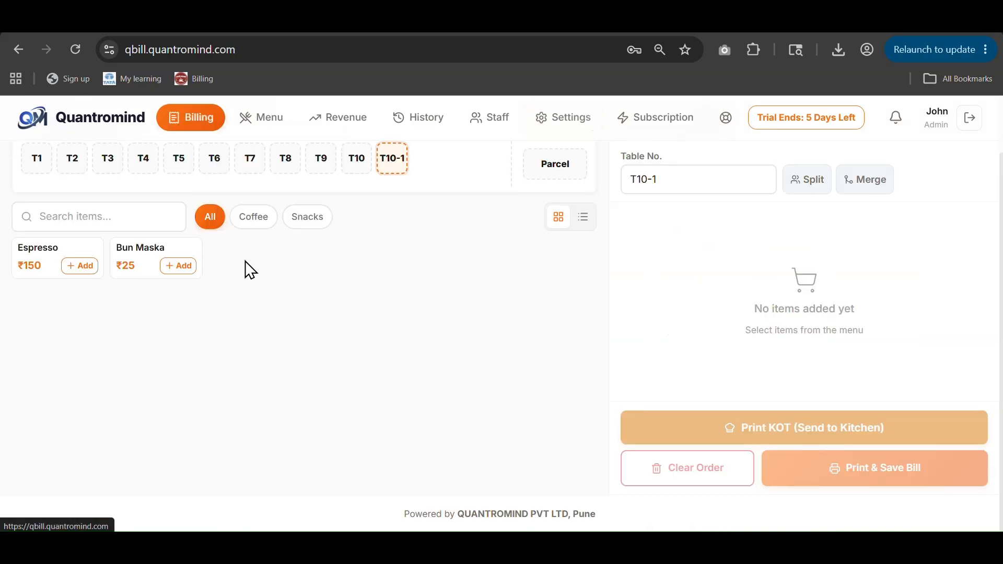
{"action": "left_click", "coordinate": [577, 125]}
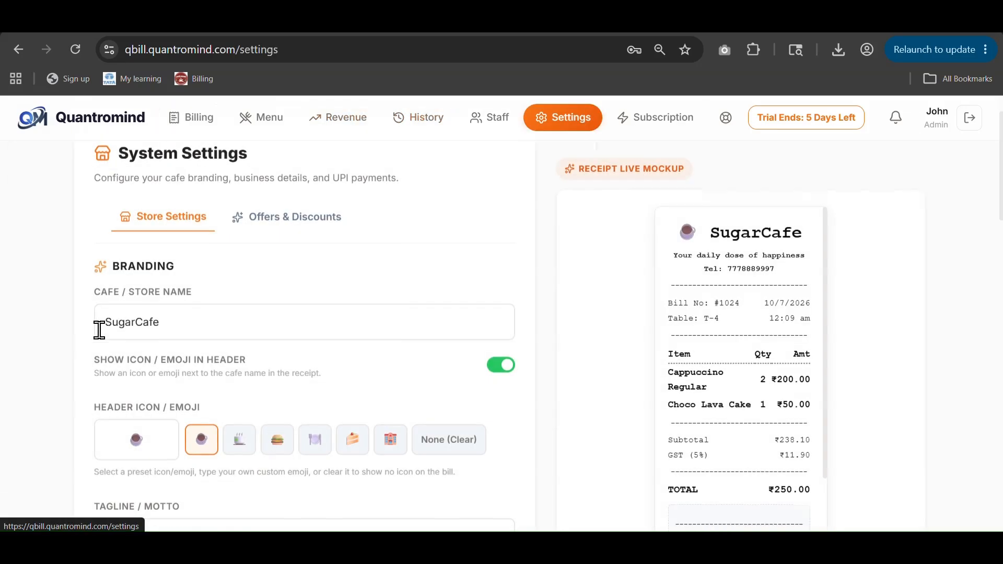
{"action": "scroll", "coordinate": [240, 366], "scroll_direction": "down", "scroll_amount": 10}
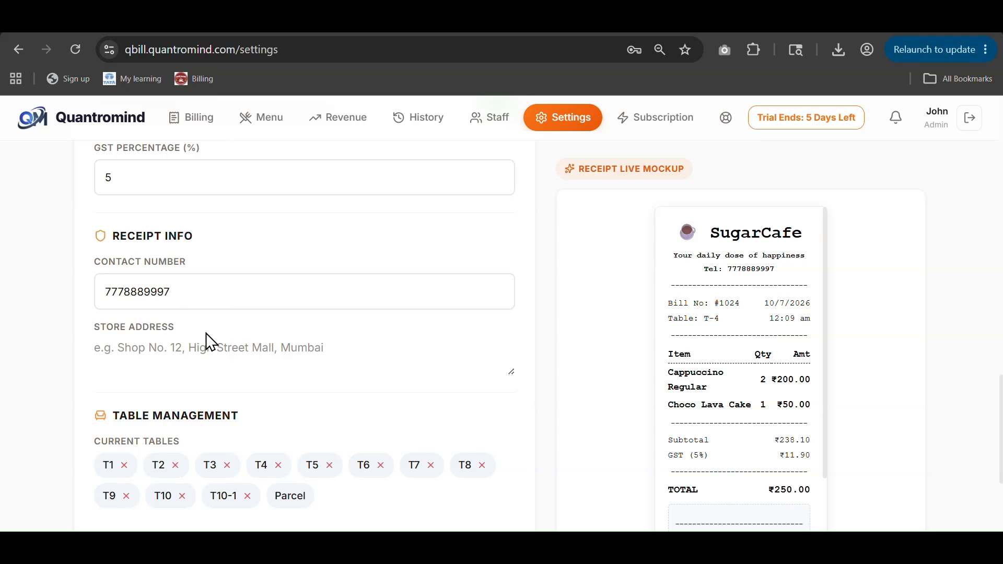
{"action": "left_click_drag", "start_coordinate": [191, 301], "coordinate": [82, 309]}
{"action": "scroll", "coordinate": [799, 352], "scroll_direction": "down", "scroll_amount": 2}
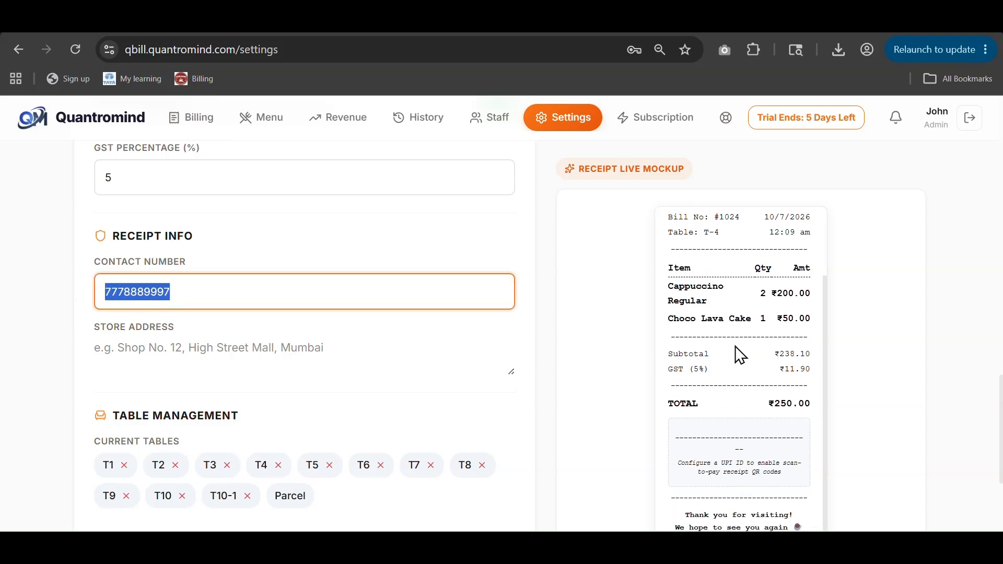
{"action": "scroll", "coordinate": [707, 351], "scroll_direction": "up", "scroll_amount": 2}
{"action": "scroll", "coordinate": [235, 385], "scroll_direction": "down", "scroll_amount": 2}
{"action": "left_click", "coordinate": [150, 252]}
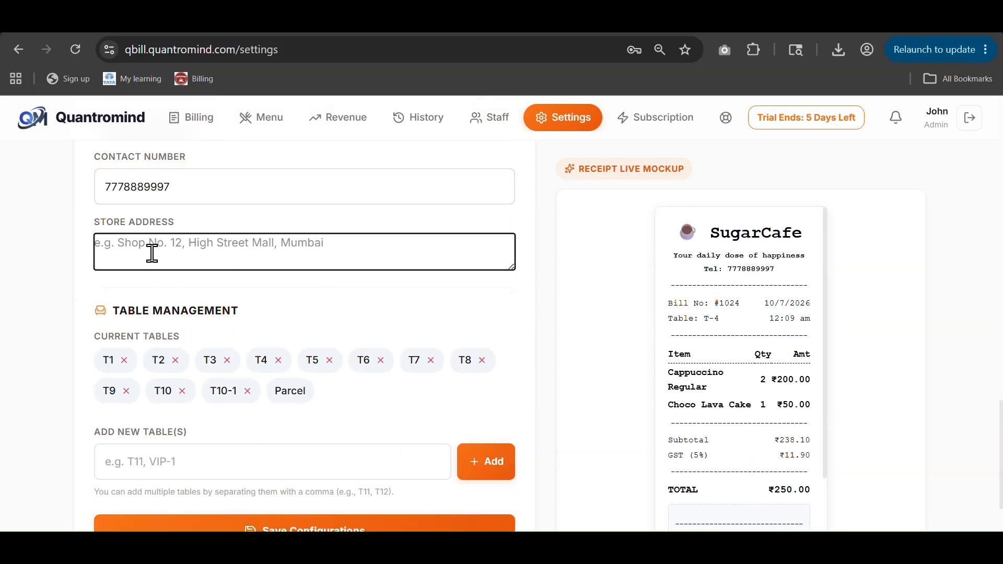
{"action": "scroll", "coordinate": [225, 345], "scroll_direction": "down", "scroll_amount": 2}
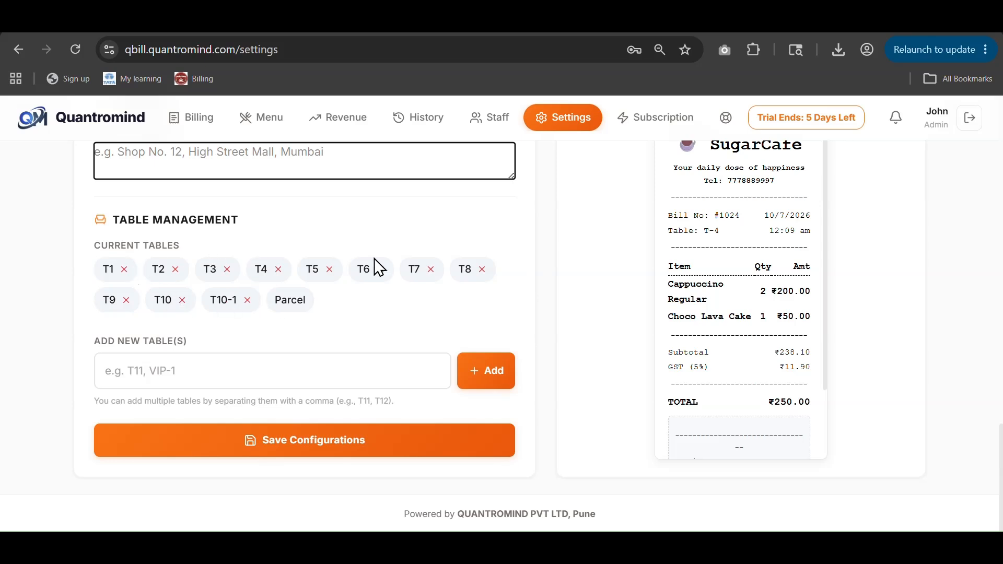
{"action": "left_click", "coordinate": [248, 300]}
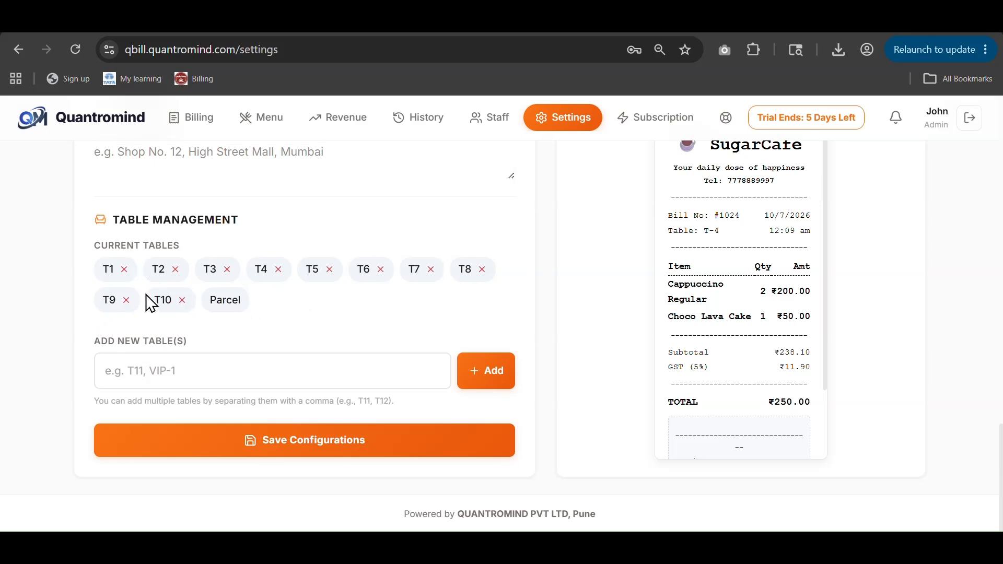
Step: Save the configuration and return to the Billing screen
{"action": "left_click", "coordinate": [284, 369]}
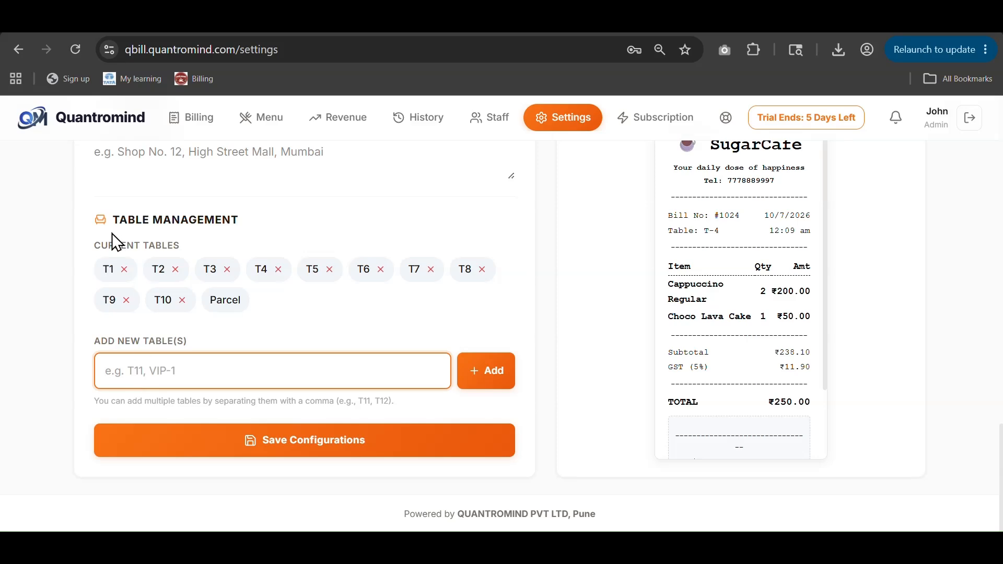
{"action": "left_click", "coordinate": [262, 443]}
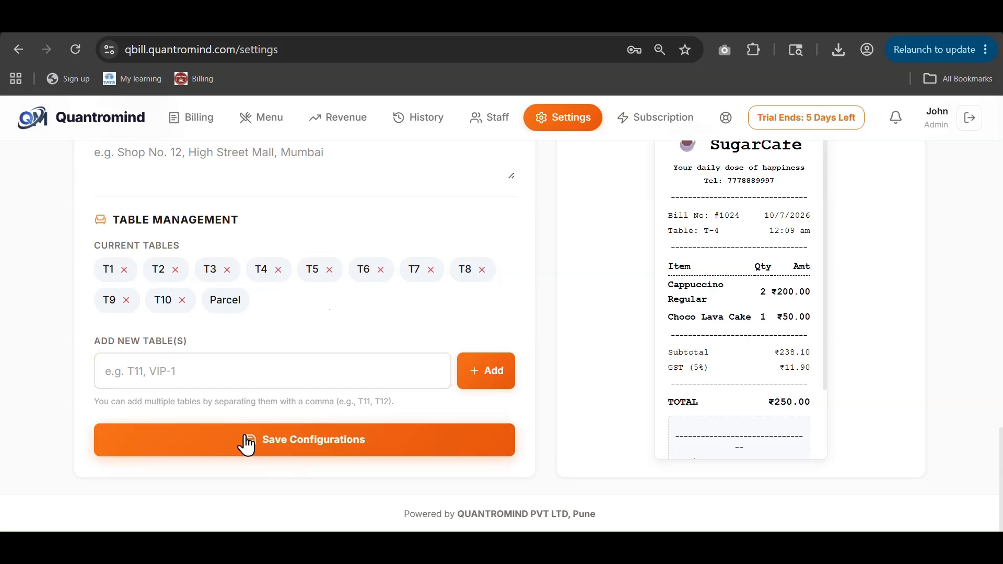
{"action": "scroll", "coordinate": [121, 353], "scroll_direction": "up", "scroll_amount": 5}
{"action": "scroll", "coordinate": [121, 352], "scroll_direction": "up", "scroll_amount": 5}
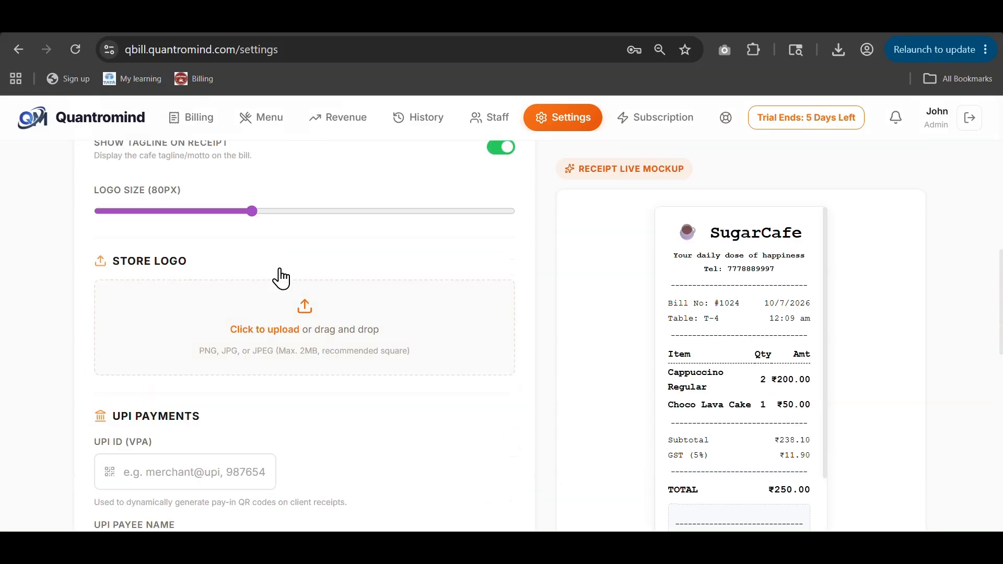
{"action": "left_click", "coordinate": [194, 119]}
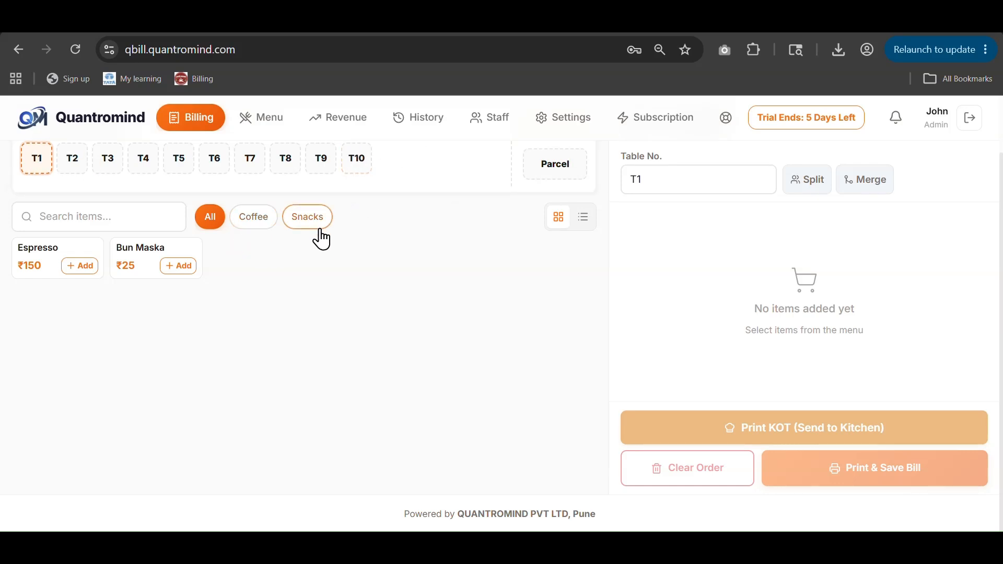
Step: Browse the History, Revenue and Menu pages, then return to Billing
{"action": "left_click", "coordinate": [418, 117]}
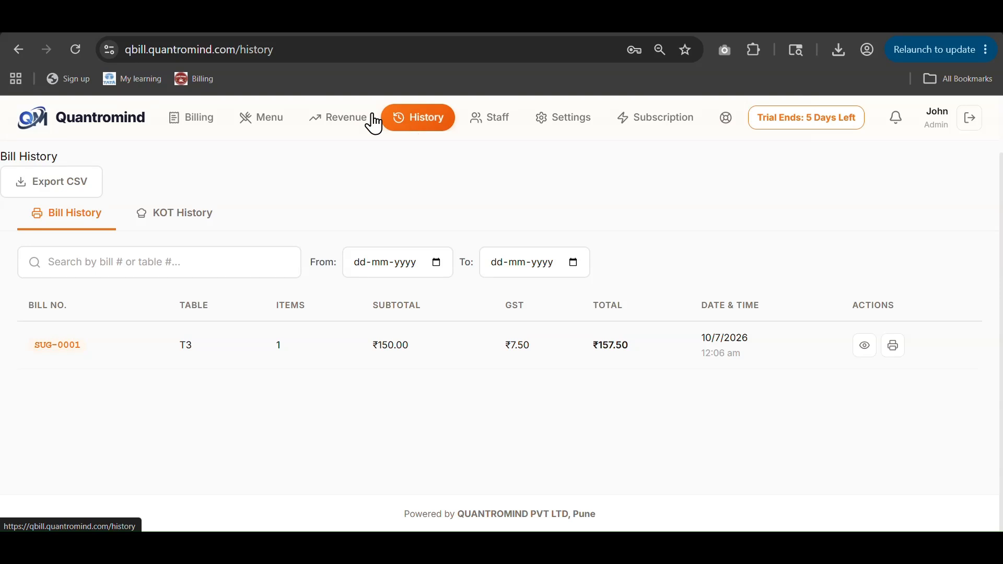
{"action": "left_click", "coordinate": [342, 118]}
{"action": "left_click", "coordinate": [253, 118]}
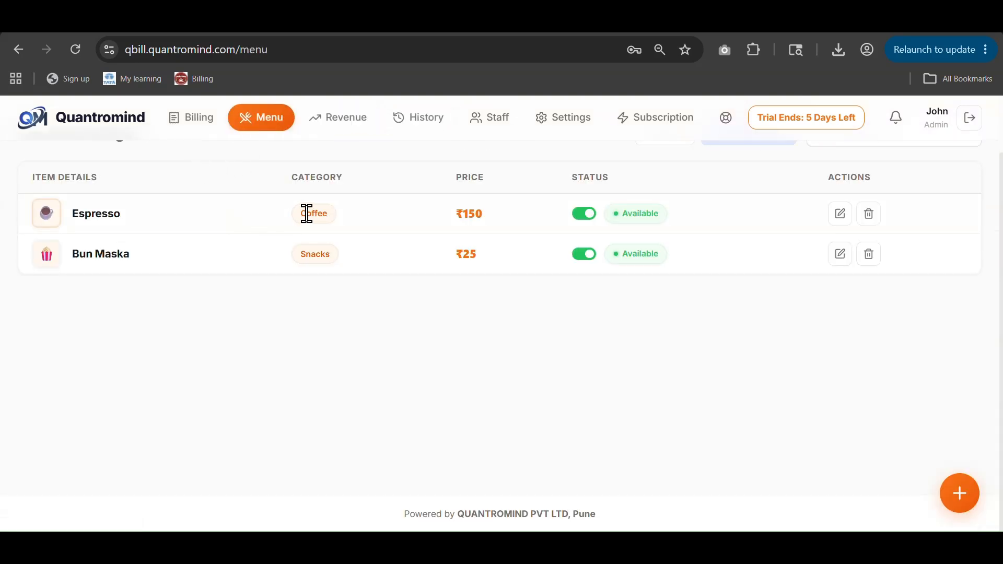
{"action": "left_click", "coordinate": [188, 124]}
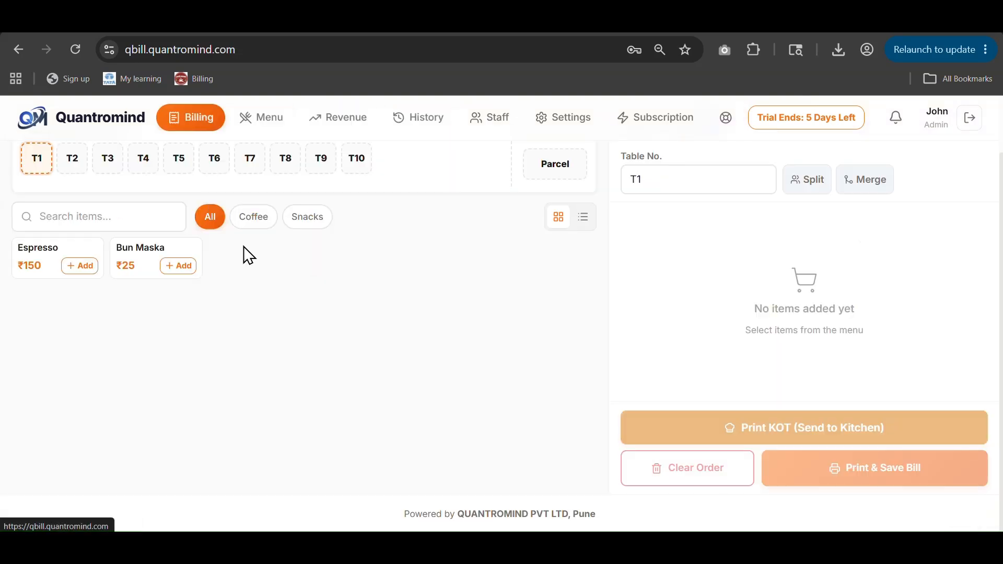
Step: Filter Billing items by Coffee, Snacks and All, then view the Subscription page
{"action": "left_click", "coordinate": [253, 220]}
{"action": "left_click", "coordinate": [309, 222]}
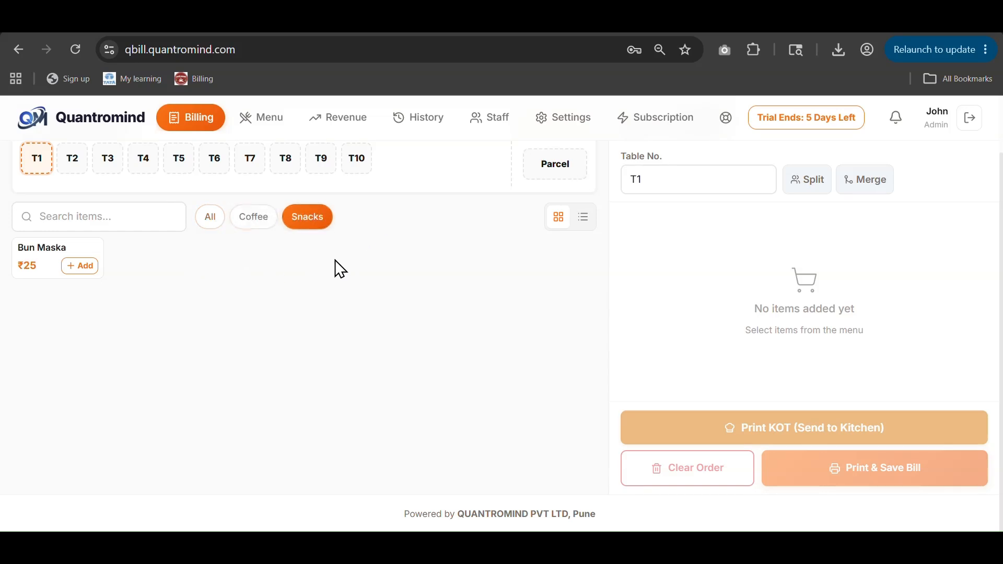
{"action": "left_click", "coordinate": [216, 228]}
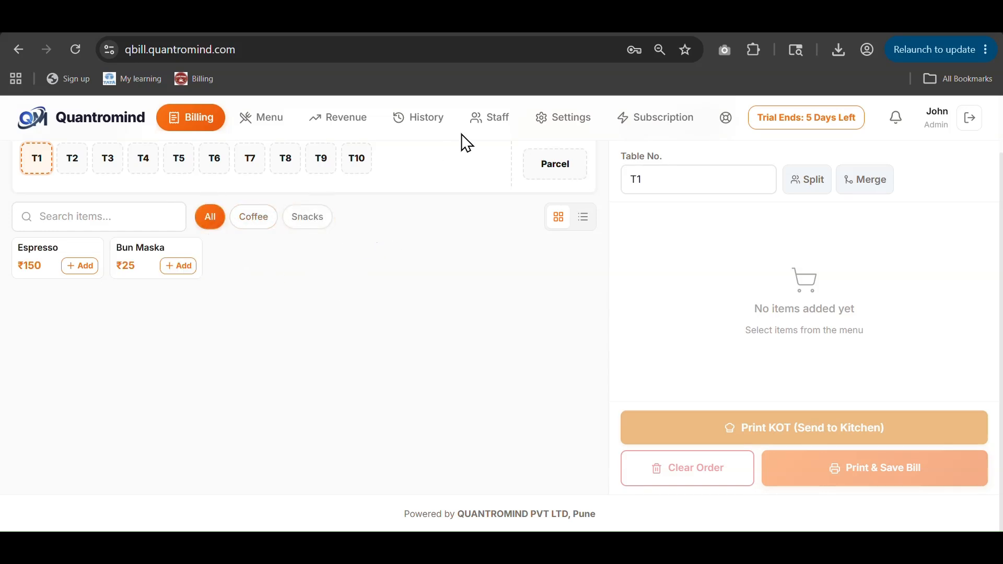
{"action": "left_click", "coordinate": [643, 129]}
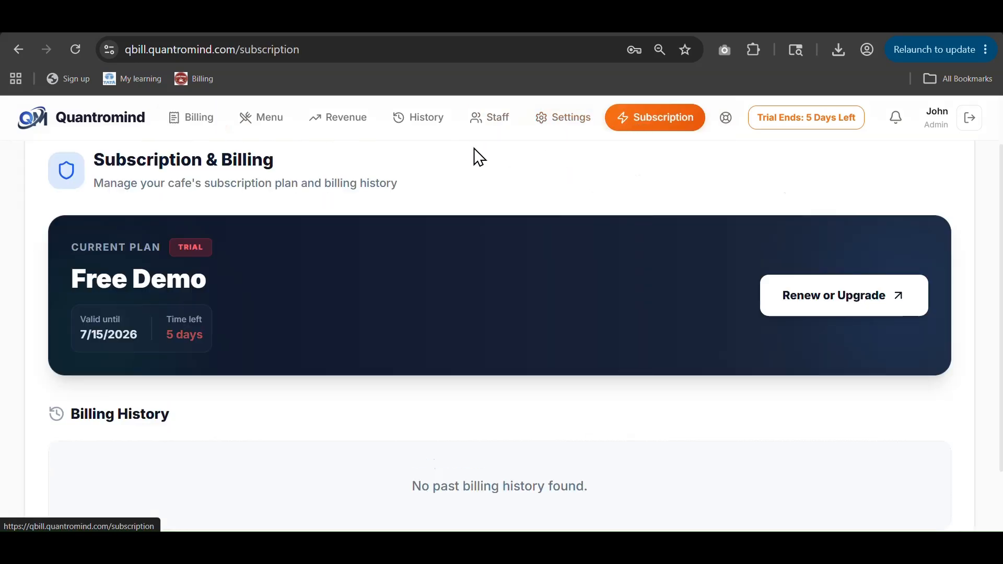
Step: Bring up the plan upgrade options from the Subscription page
{"action": "left_click_drag", "start_coordinate": [167, 338], "coordinate": [238, 347]}
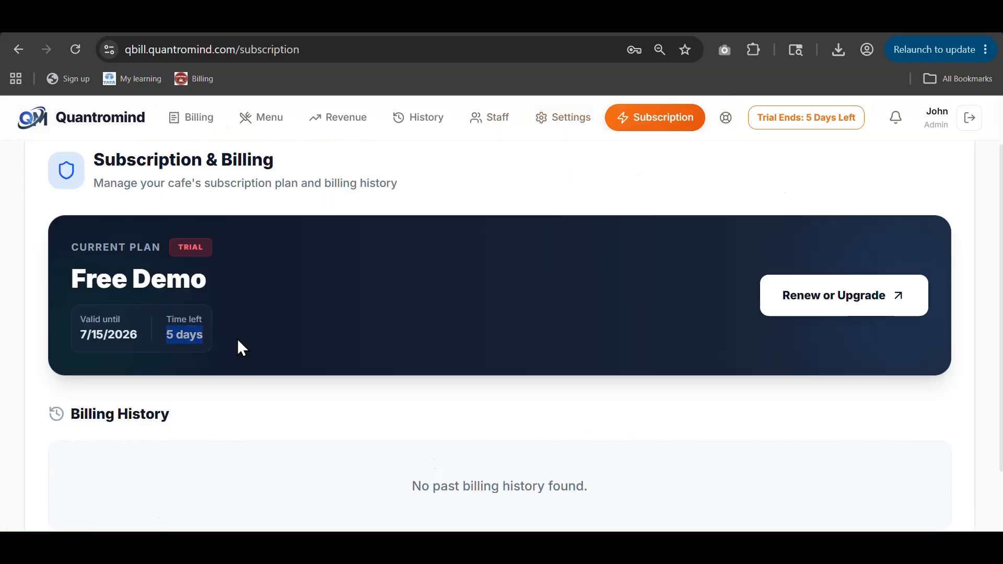
{"action": "scroll", "coordinate": [92, 329], "scroll_direction": "down", "scroll_amount": 2}
{"action": "scroll", "coordinate": [94, 329], "scroll_direction": "up", "scroll_amount": 2}
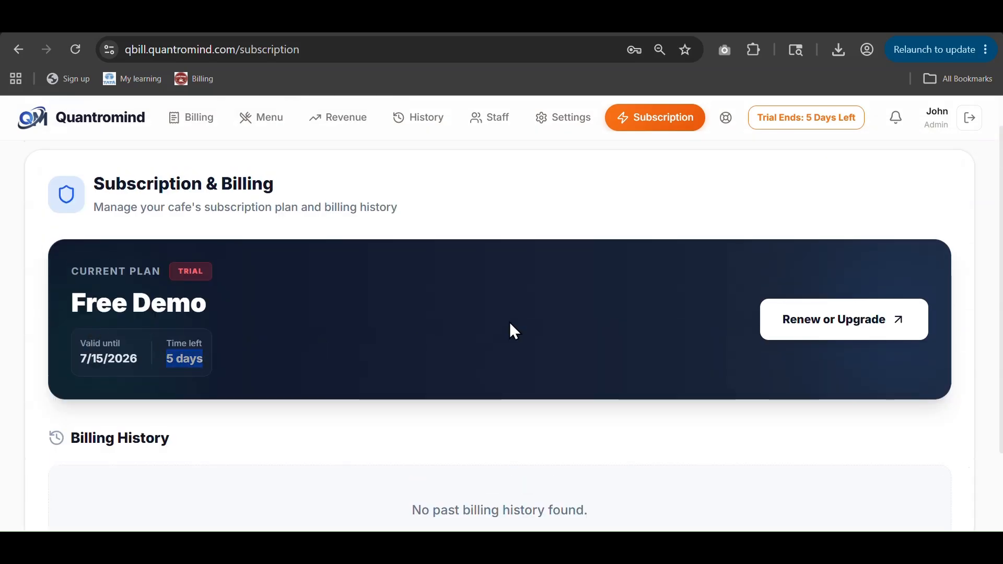
{"action": "left_click", "coordinate": [820, 327]}
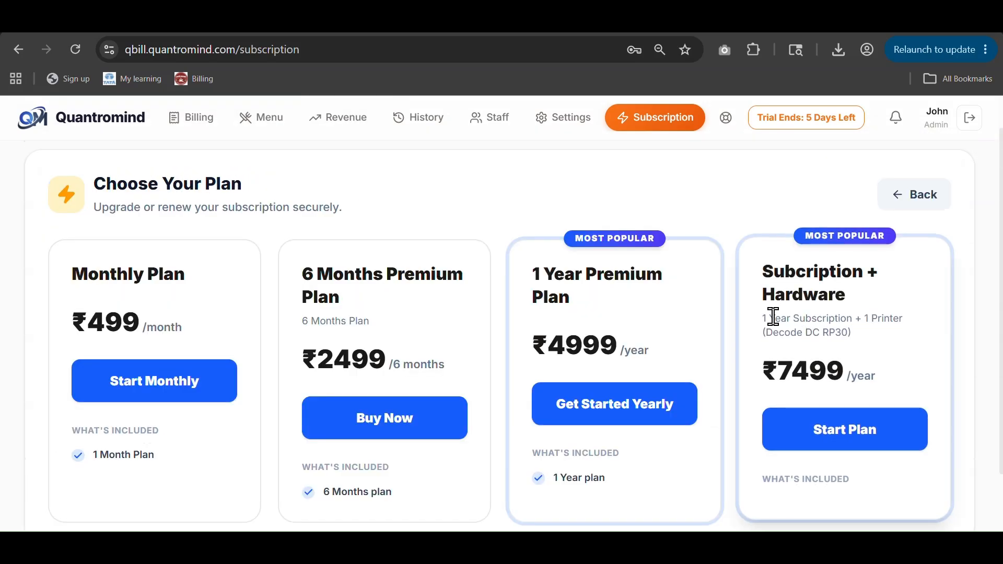
Step: Highlight the ₹499 monthly, ₹2499 six-month and ₹4999 yearly plan prices
{"action": "scroll", "coordinate": [233, 331], "scroll_direction": "down", "scroll_amount": 2}
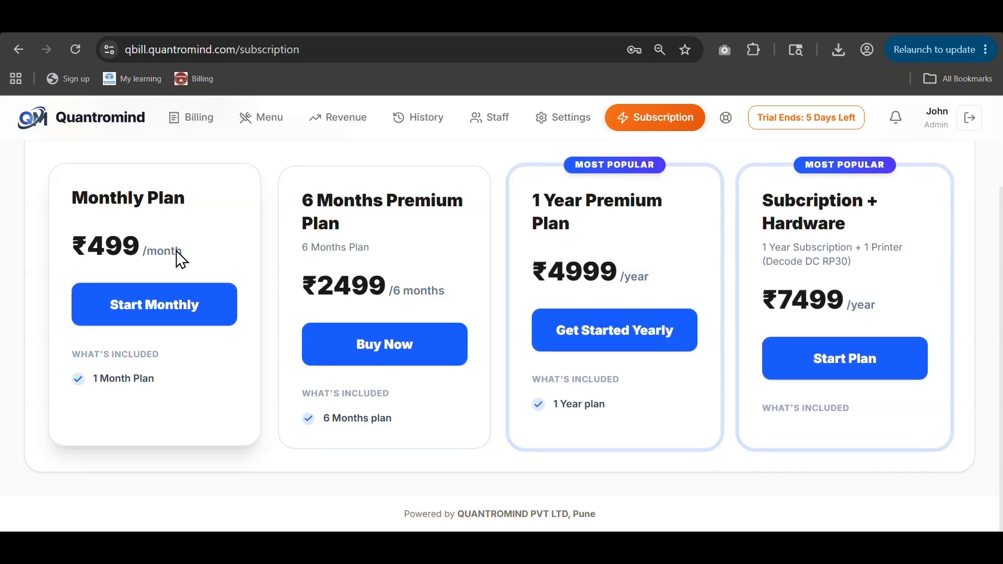
{"action": "double_click", "coordinate": [113, 250]}
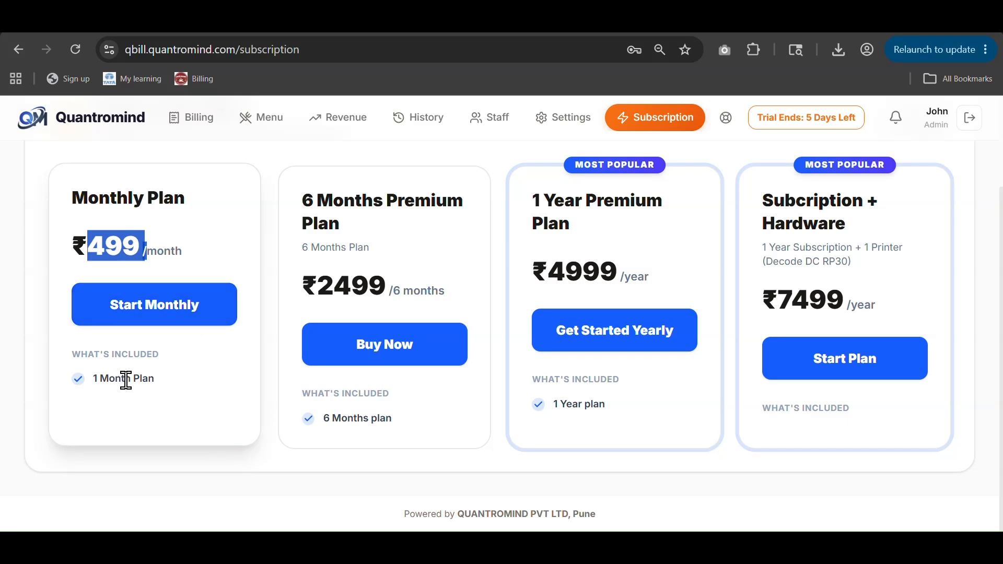
{"action": "left_click_drag", "start_coordinate": [315, 288], "coordinate": [413, 288]}
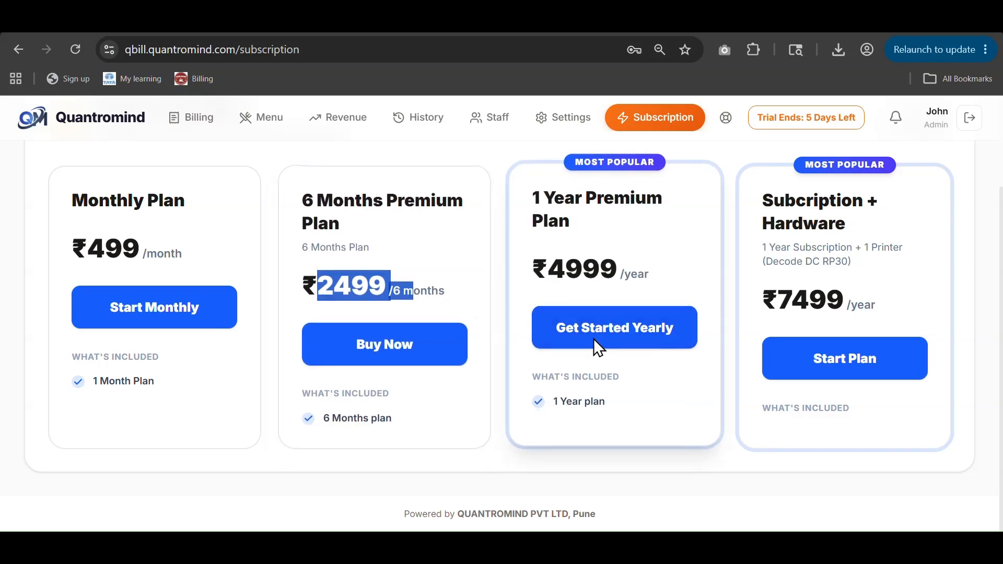
{"action": "left_click", "coordinate": [558, 269]}
{"action": "left_click_drag", "start_coordinate": [558, 269], "coordinate": [653, 268]}
{"action": "left_click", "coordinate": [660, 291]}
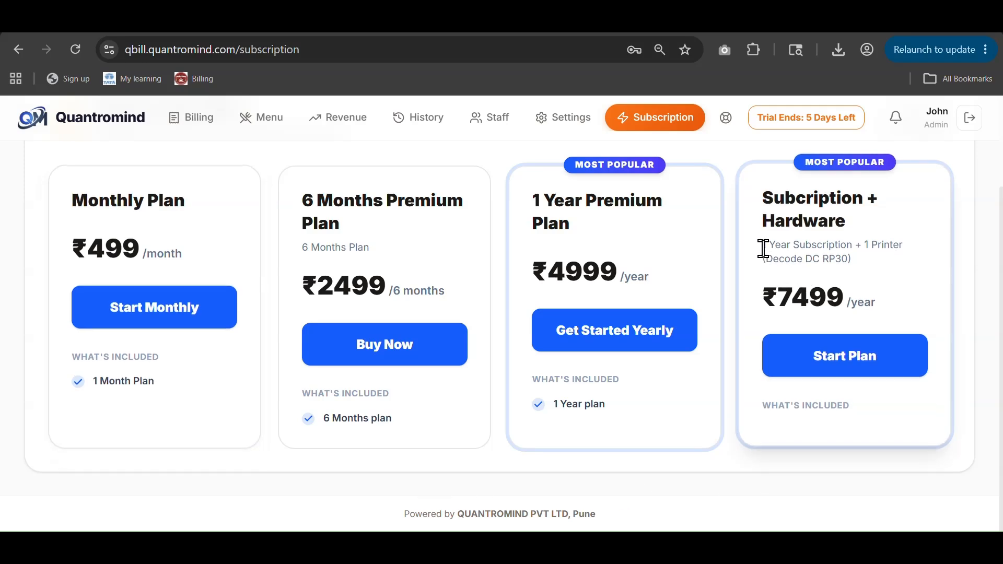
Step: Highlight the ₹7499 hardware-bundle plan's description, price and included printer model
{"action": "left_click_drag", "start_coordinate": [763, 246], "coordinate": [857, 262]}
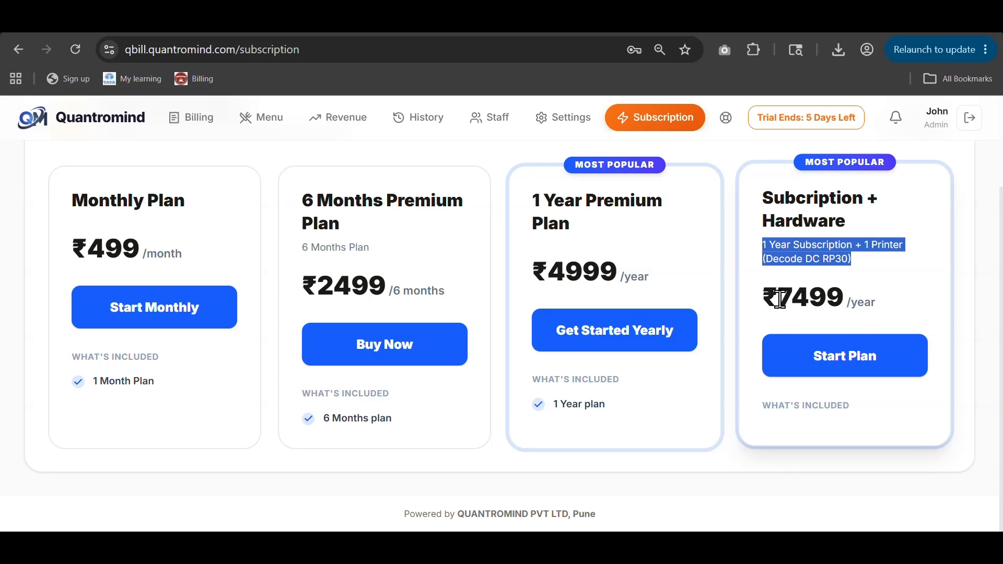
{"action": "left_click_drag", "start_coordinate": [782, 296], "coordinate": [878, 302]}
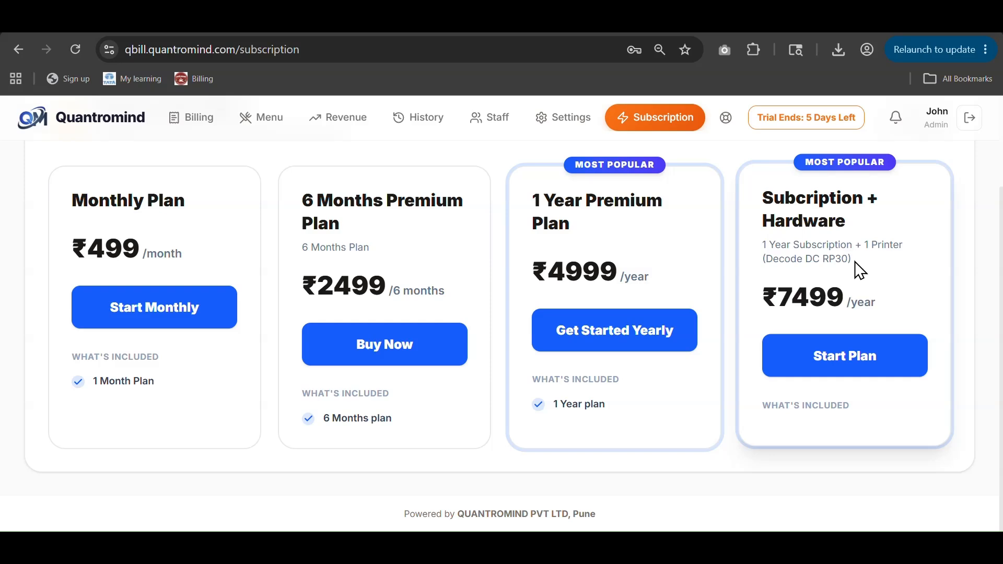
{"action": "left_click_drag", "start_coordinate": [857, 269], "coordinate": [863, 242]}
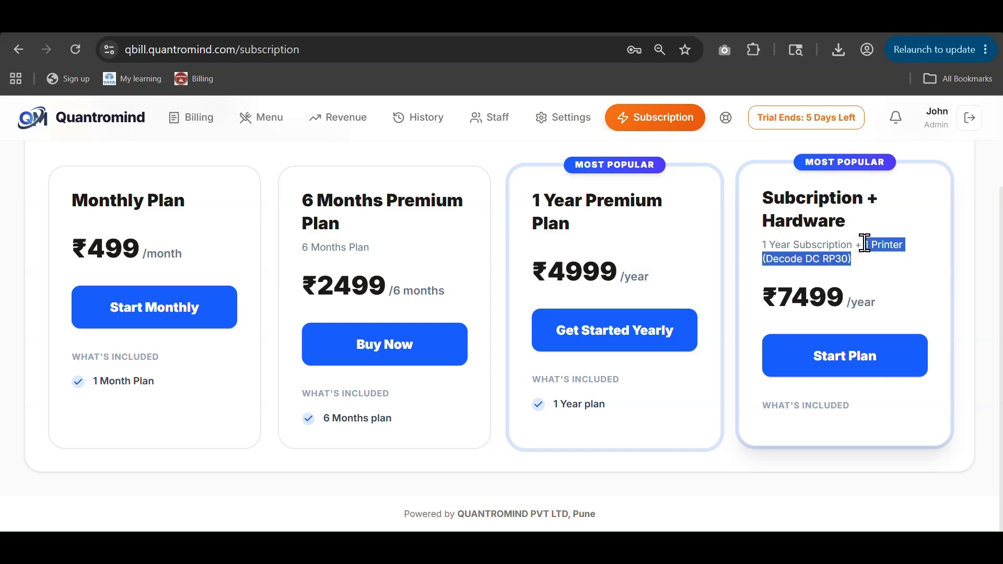
{"action": "scroll", "coordinate": [846, 261], "scroll_direction": "up", "scroll_amount": 3}
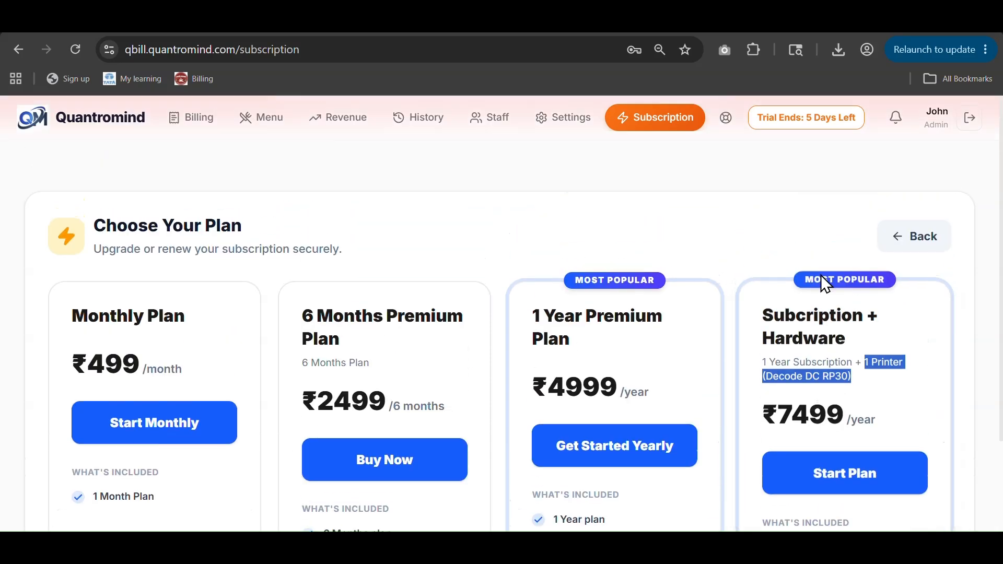
{"action": "left_click", "coordinate": [208, 133]}
Step: View Help & Support, return to Billing, and log out to the Sign In page
{"action": "left_click", "coordinate": [729, 125]}
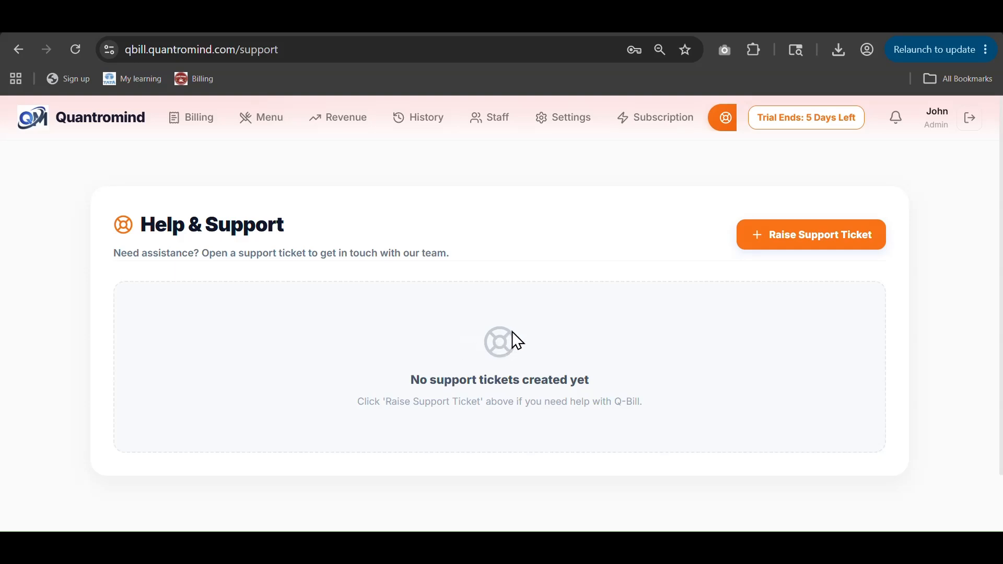
{"action": "left_click", "coordinate": [193, 130]}
{"action": "left_click", "coordinate": [966, 121]}
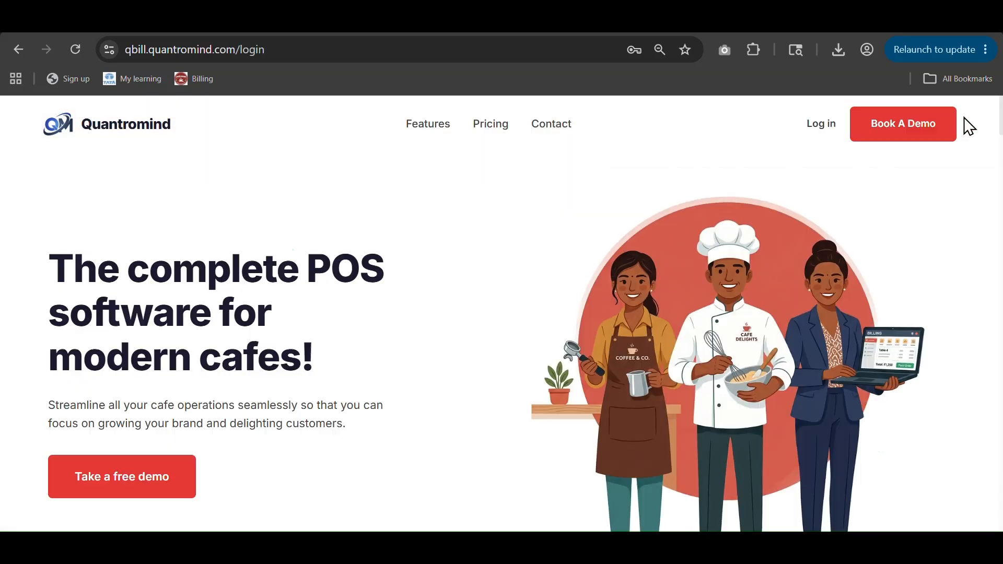